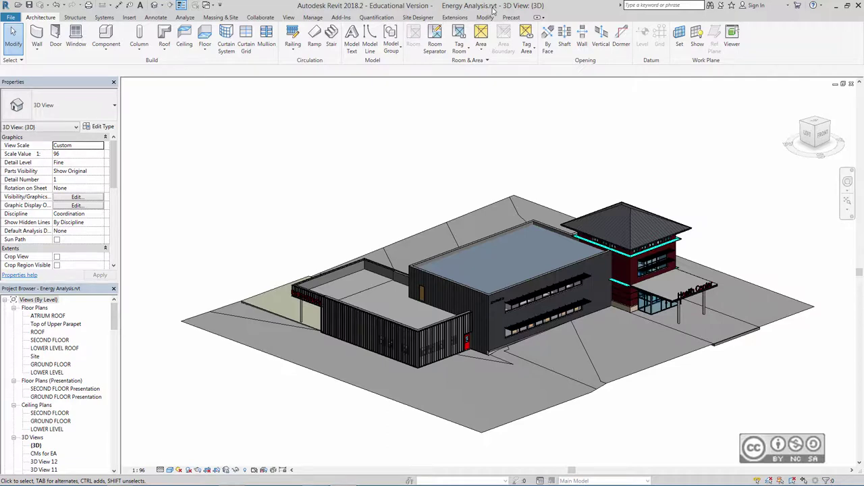
# Sign in to the Autodesk account with the account e-mail and password
pyautogui.click(775, 8)
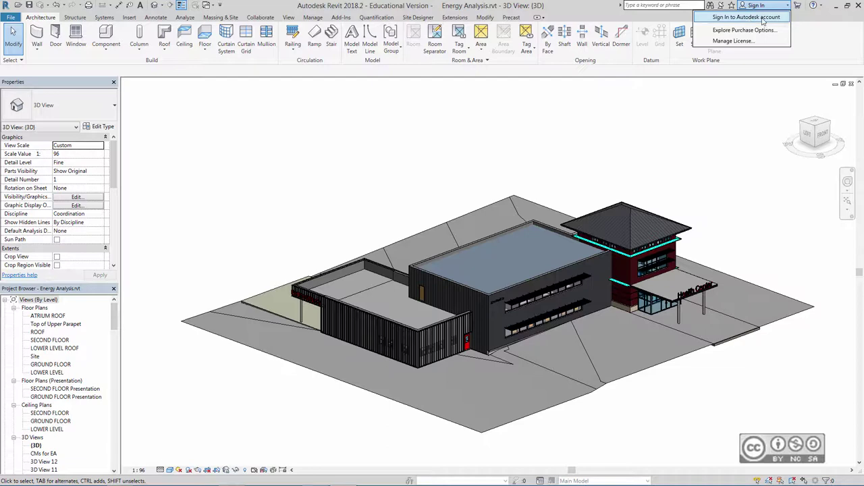
pyautogui.click(763, 18)
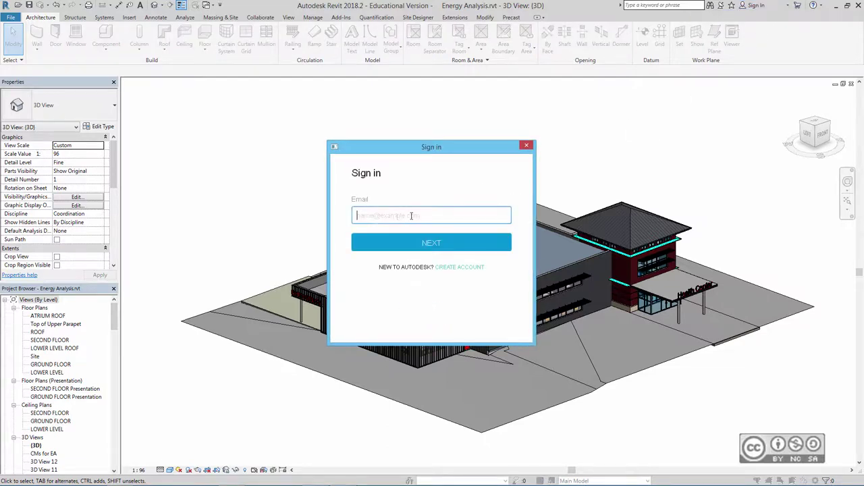
pyautogui.write('raidop')
pyautogui.press('Return')
pyautogui.write('********')
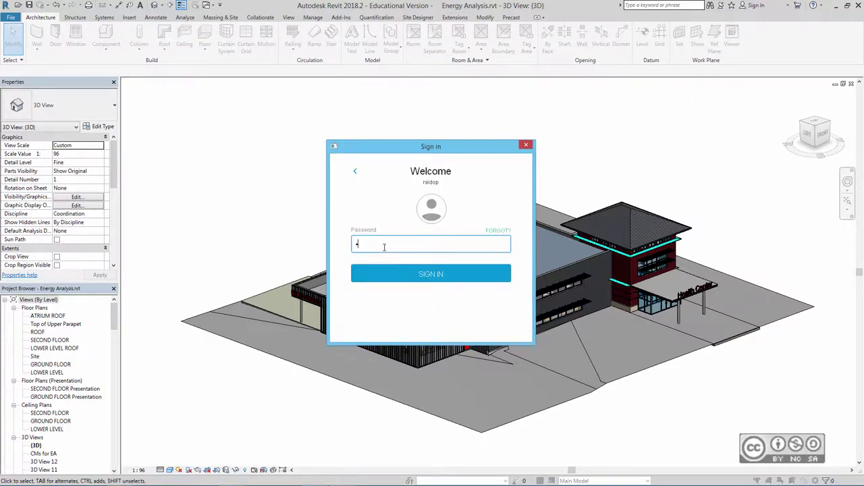
pyautogui.press('Return')
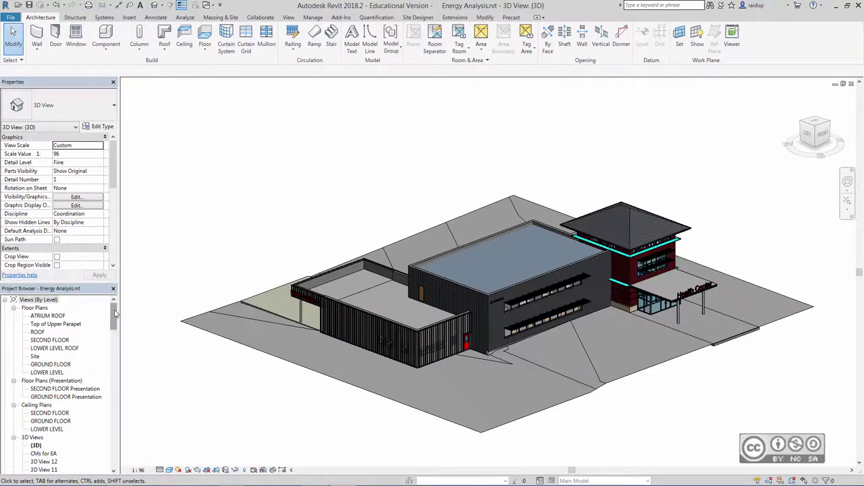
pyautogui.moveTo(114, 315); pyautogui.dragTo(114, 337)
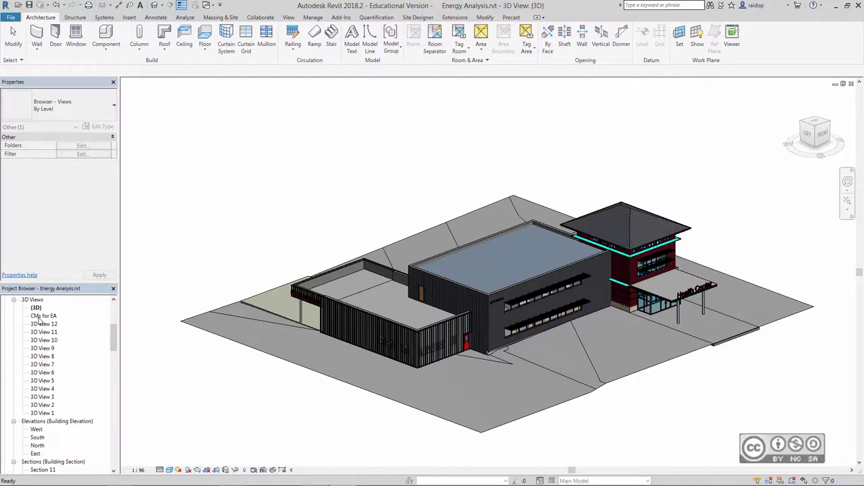
# Open the 'CMs for EA' 3D view and select the tall tower mass
pyautogui.doubleClick(44, 316)
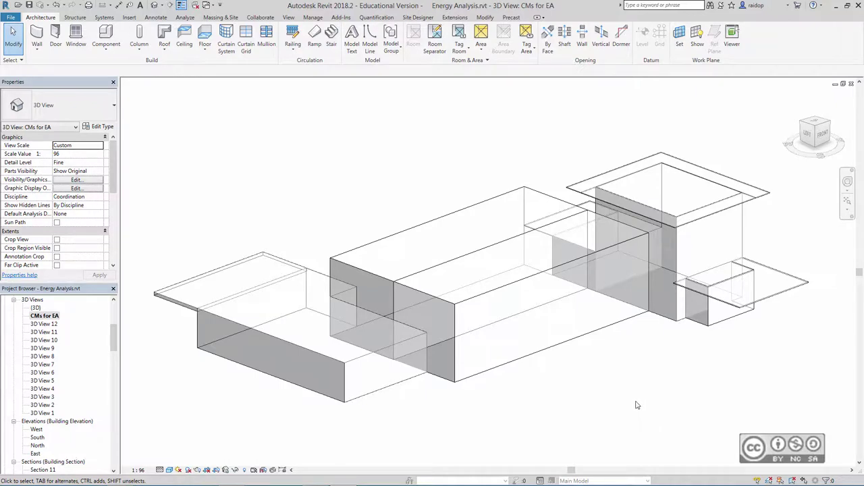
pyautogui.click(744, 230)
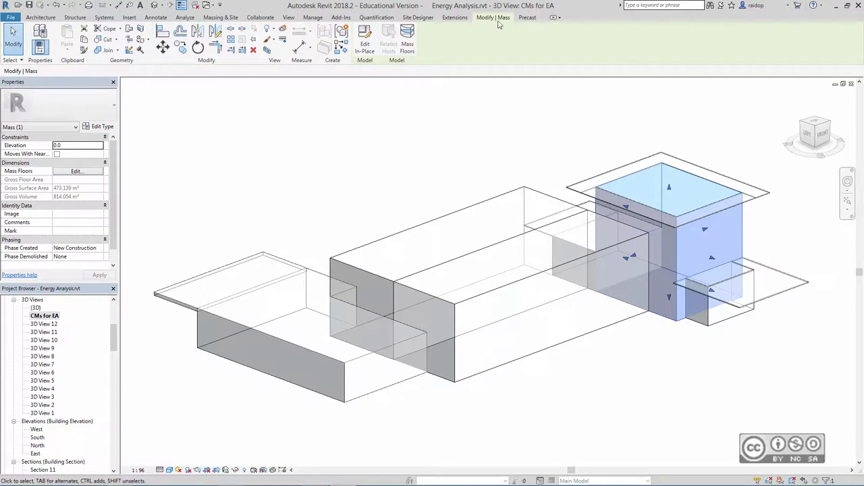
# Give the tower mass floors at ATRIUM ROOF, GROUND FLOOR and ROOF, then deselect it
pyautogui.click(408, 35)
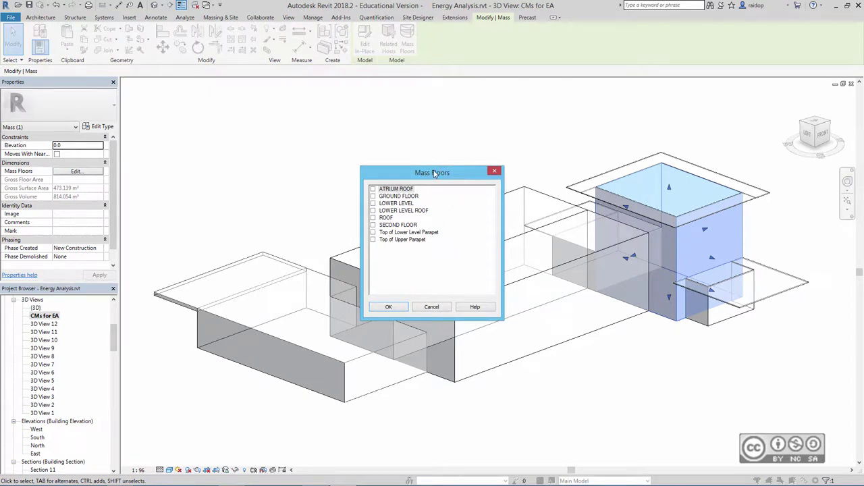
pyautogui.click(373, 189)
pyautogui.click(373, 195)
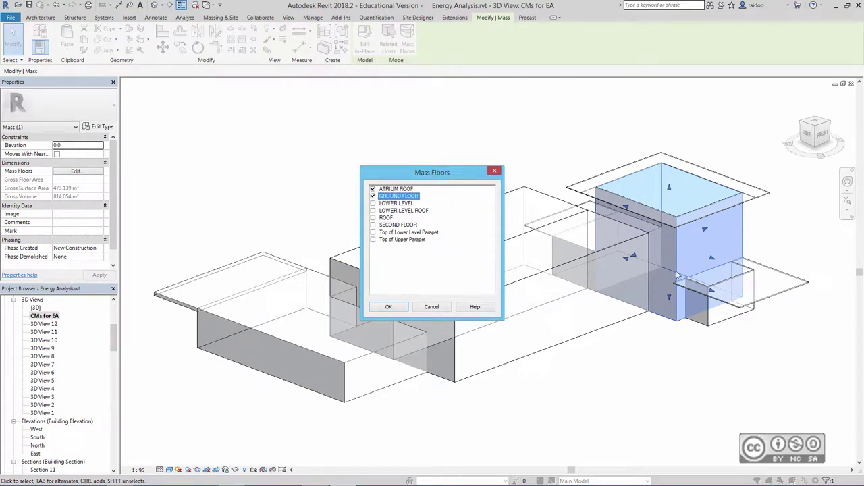
pyautogui.click(373, 218)
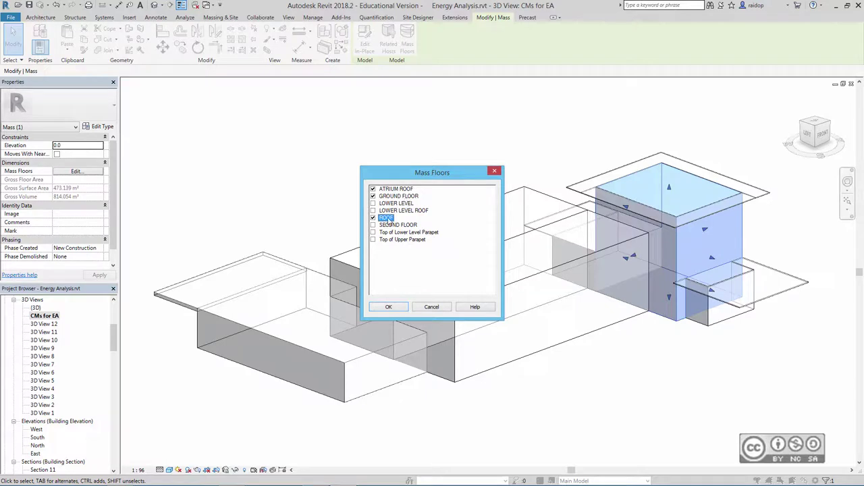
pyautogui.click(388, 306)
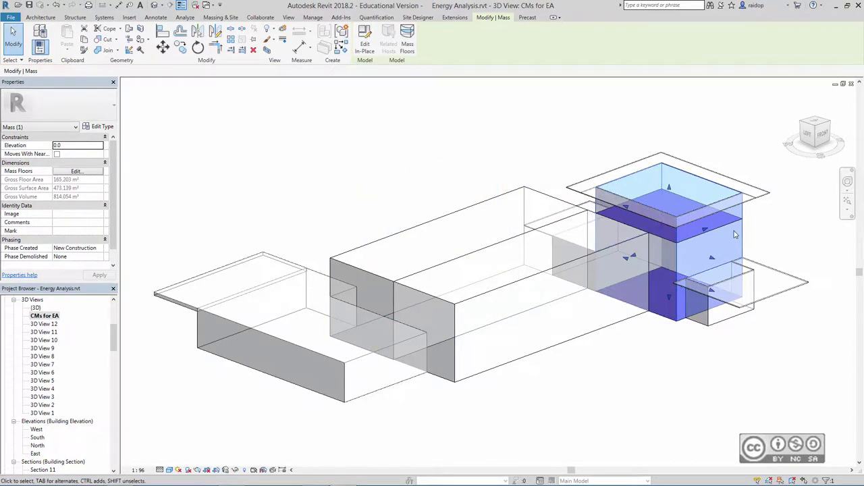
pyautogui.press('Escape')
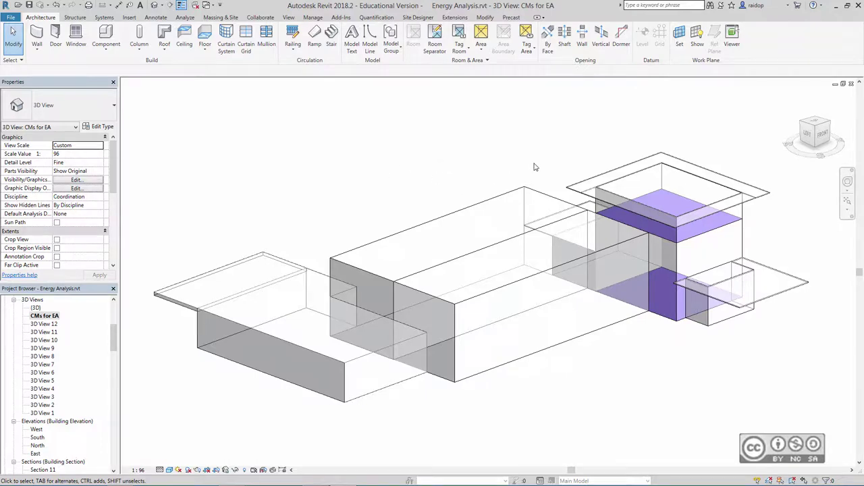
# Add GROUND FLOOR, ROOF and SECOND FLOOR mass floors to both central masses, then select the left mass
pyautogui.click(487, 199)
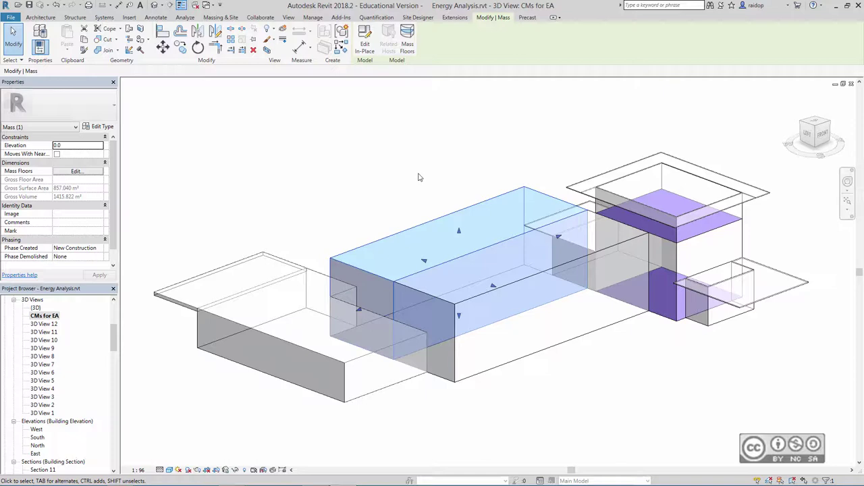
pyautogui.keyDown('ctrl'); pyautogui.click(544, 354); pyautogui.keyUp('ctrl')
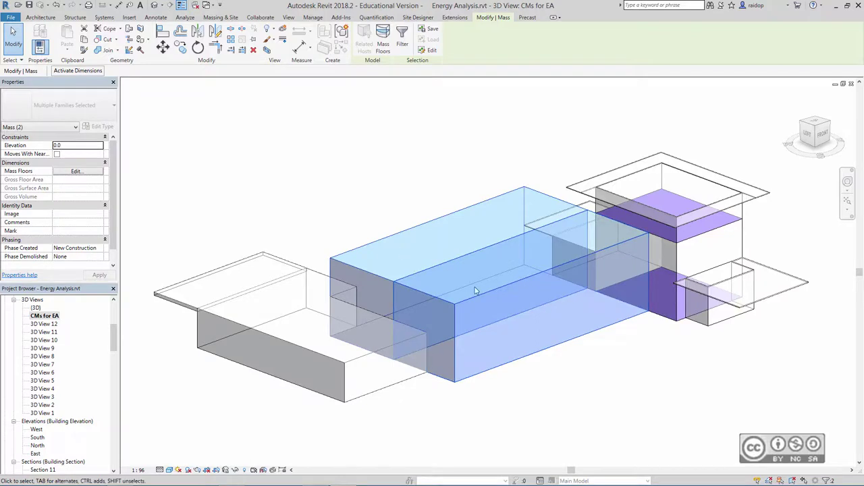
pyautogui.click(383, 44)
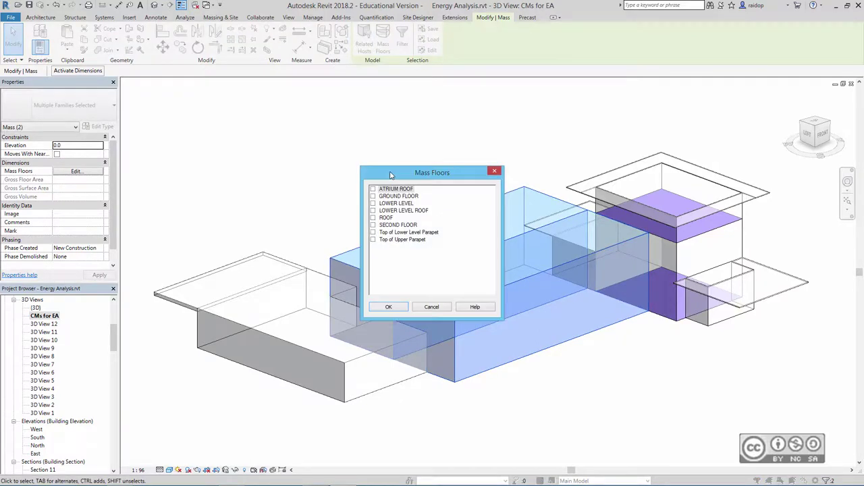
pyautogui.click(373, 197)
pyautogui.click(372, 217)
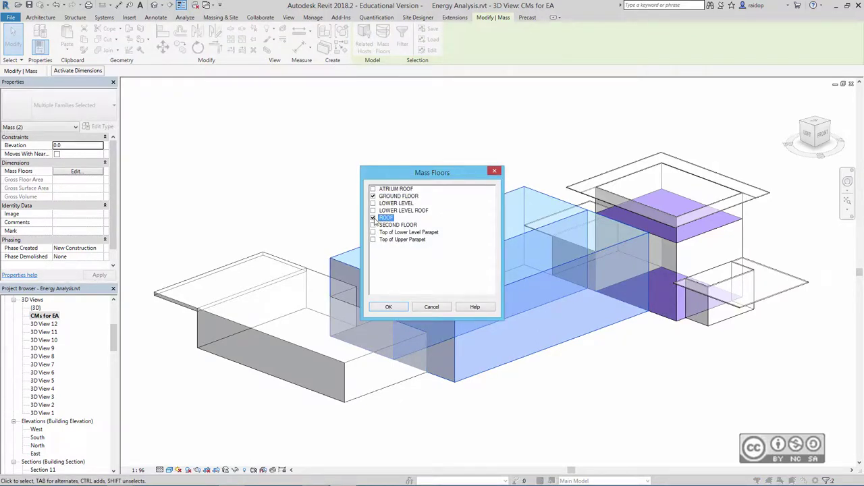
pyautogui.click(373, 225)
pyautogui.click(398, 307)
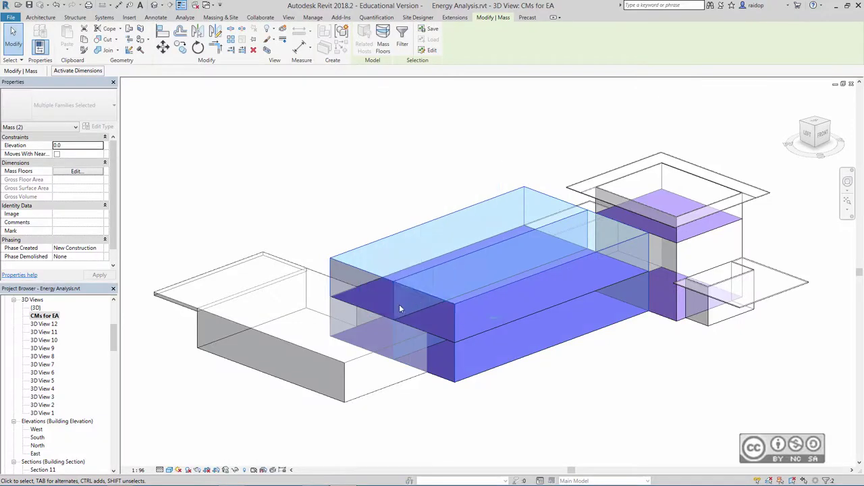
pyautogui.click(365, 156)
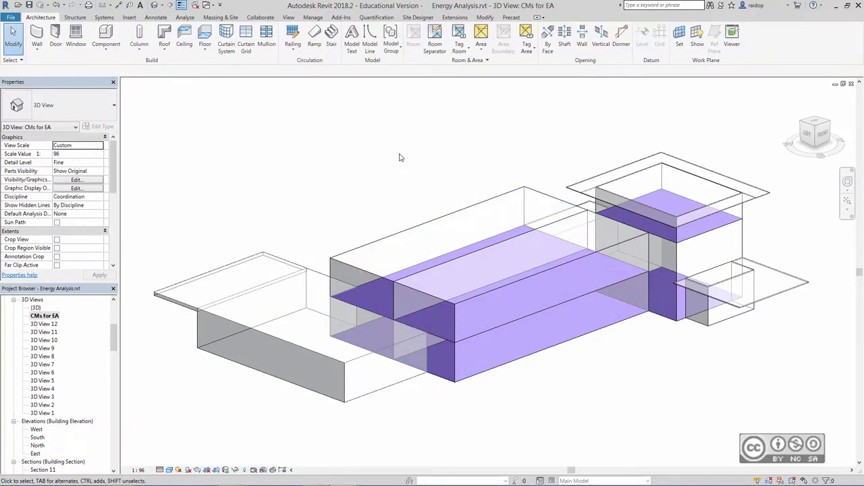
pyautogui.click(368, 398)
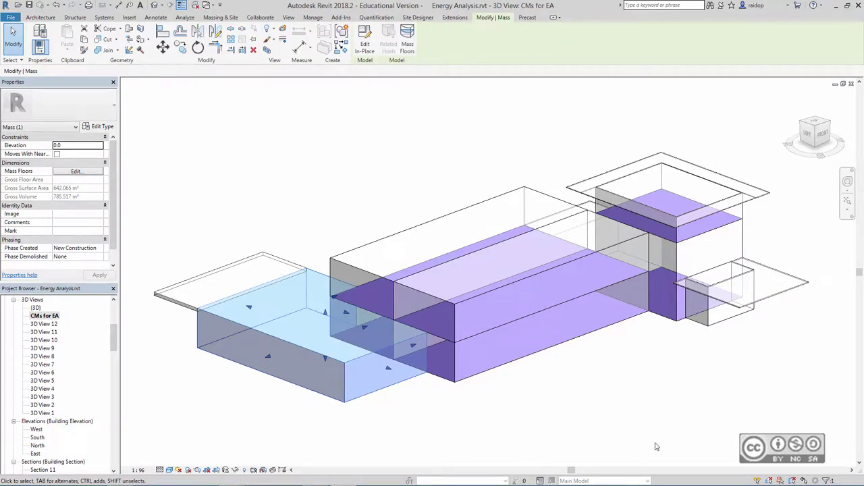
# Add the small right and rear masses to the selection and give all three GROUND FLOOR and SECOND FLOOR floors
pyautogui.keyDown('ctrl'); pyautogui.click(706, 329); pyautogui.keyUp('ctrl')
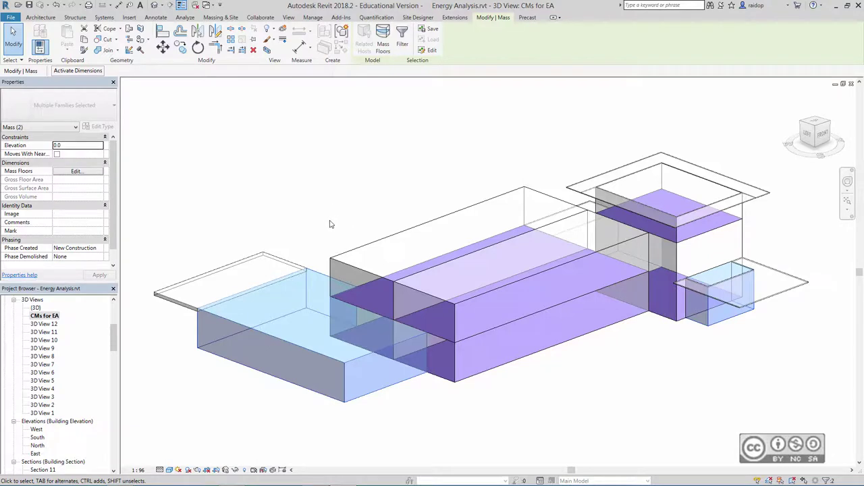
pyautogui.moveTo(322, 250)
pyautogui.keyDown('shift'); pyautogui.mouseDown(button='middle')
pyautogui.moveTo(499, 278)
pyautogui.moveTo(342, 264)
pyautogui.mouseUp(button='middle'); pyautogui.keyUp('shift')
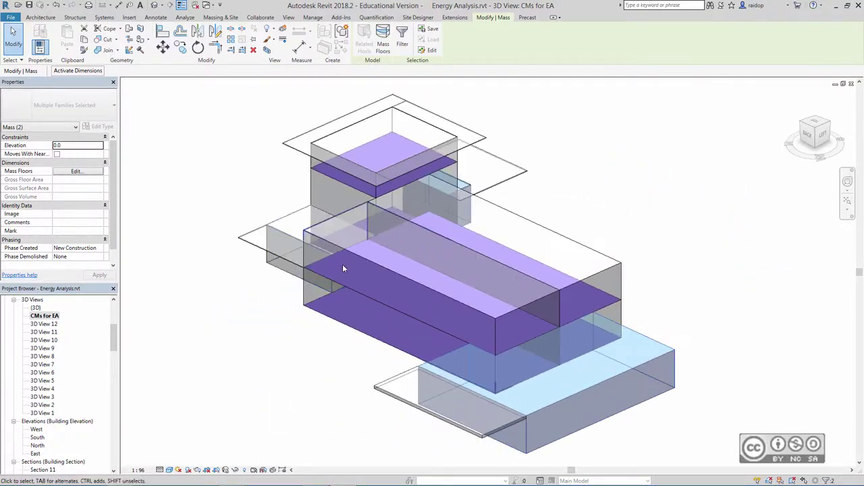
pyautogui.keyDown('ctrl'); pyautogui.click(277, 273); pyautogui.keyUp('ctrl')
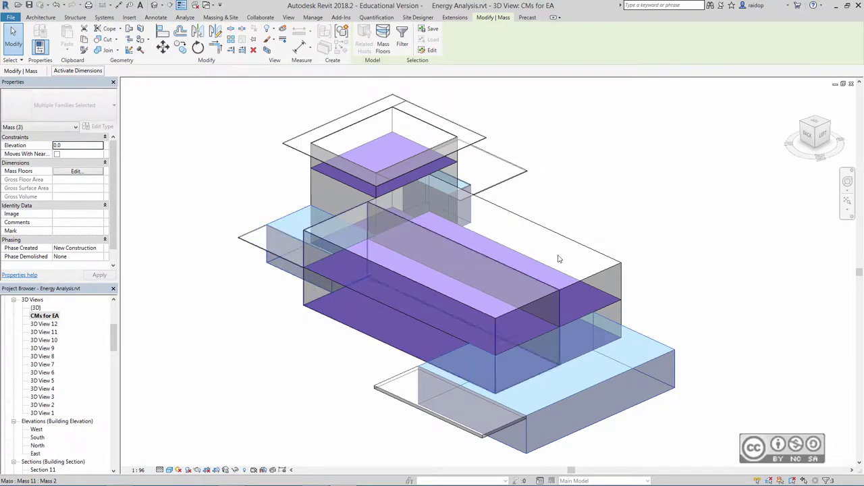
pyautogui.moveTo(557, 257)
pyautogui.keyDown('shift'); pyautogui.mouseDown(button='middle')
pyautogui.moveTo(505, 327)
pyautogui.moveTo(419, 297)
pyautogui.mouseUp(button='middle'); pyautogui.keyUp('shift')
pyautogui.click(383, 40)
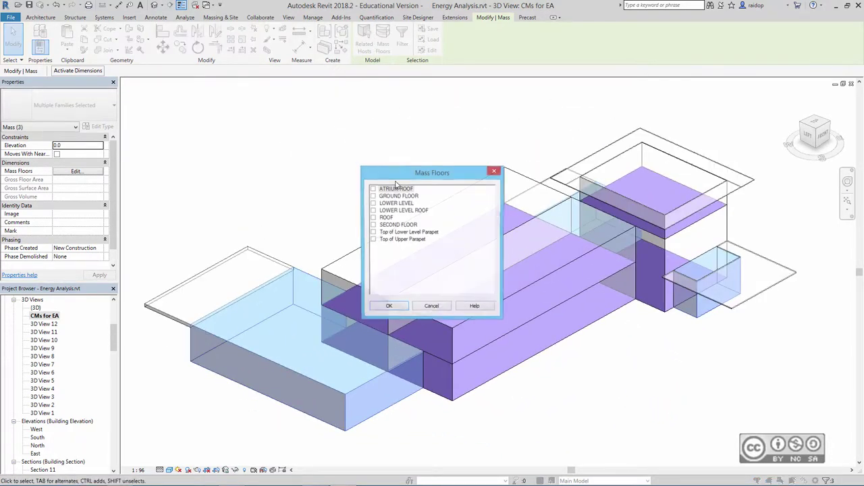
pyautogui.click(373, 196)
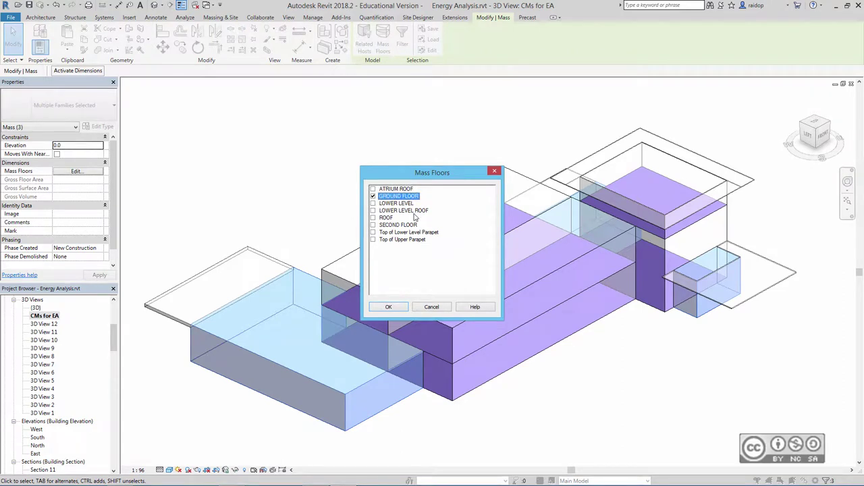
pyautogui.click(373, 224)
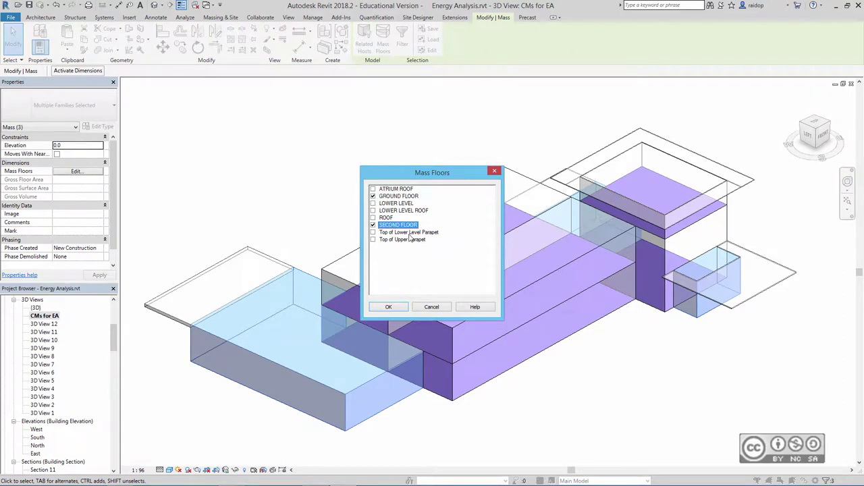
pyautogui.click(389, 306)
pyautogui.click(373, 169)
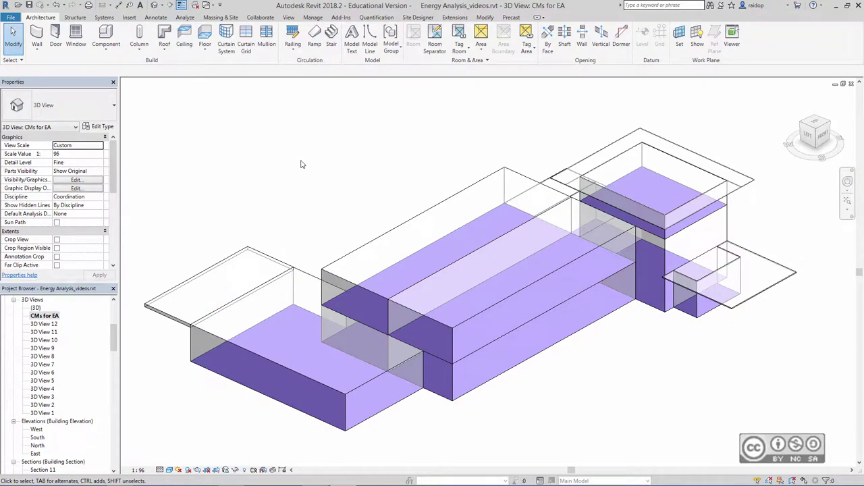
# In Energy Settings, set the mode to Use Conceptual Masses and turn off Perimeter Zone Division
pyautogui.click(185, 17)
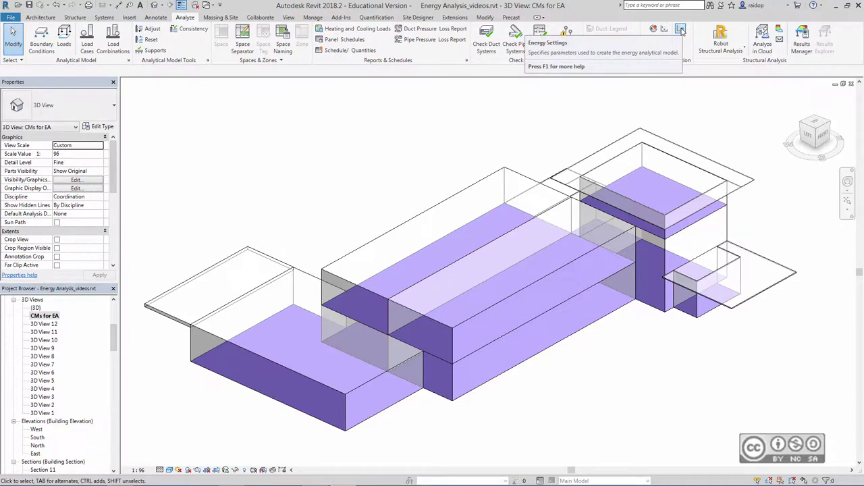
pyautogui.click(681, 31)
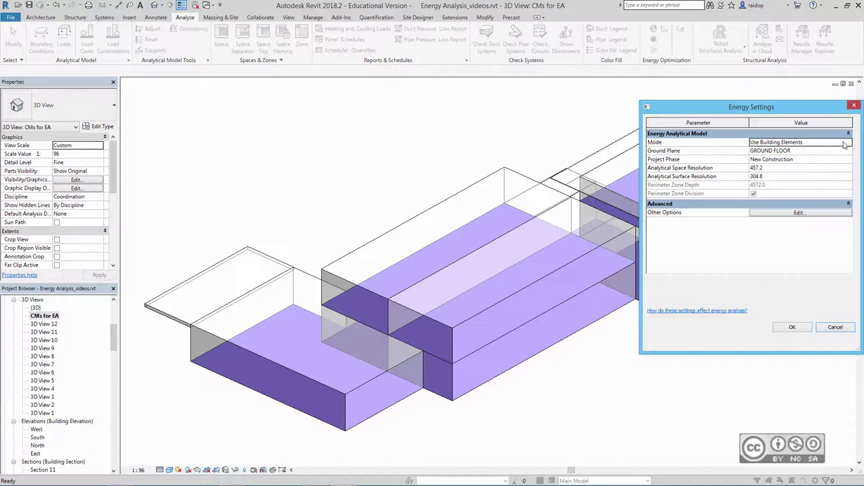
pyautogui.click(848, 144)
pyautogui.click(849, 145)
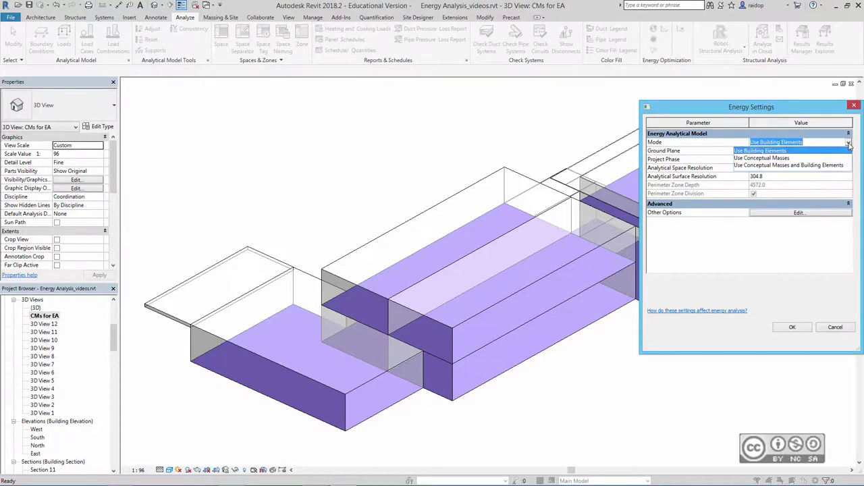
pyautogui.click(782, 158)
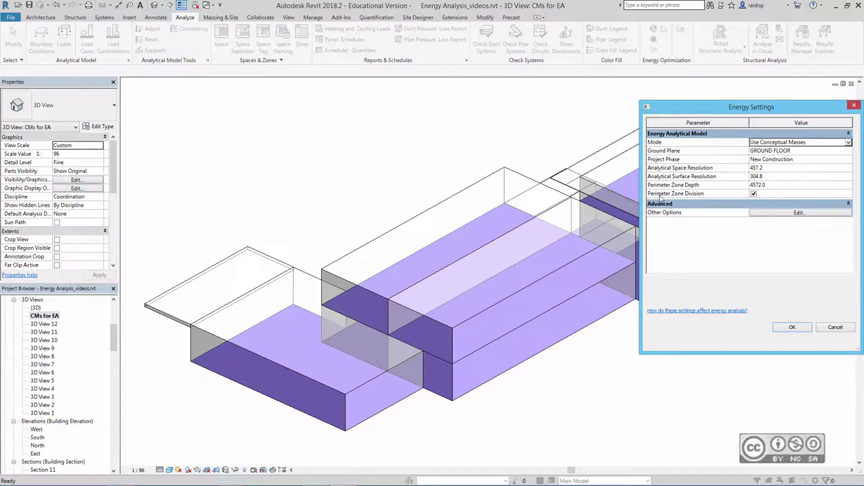
pyautogui.click(754, 194)
pyautogui.click(728, 186)
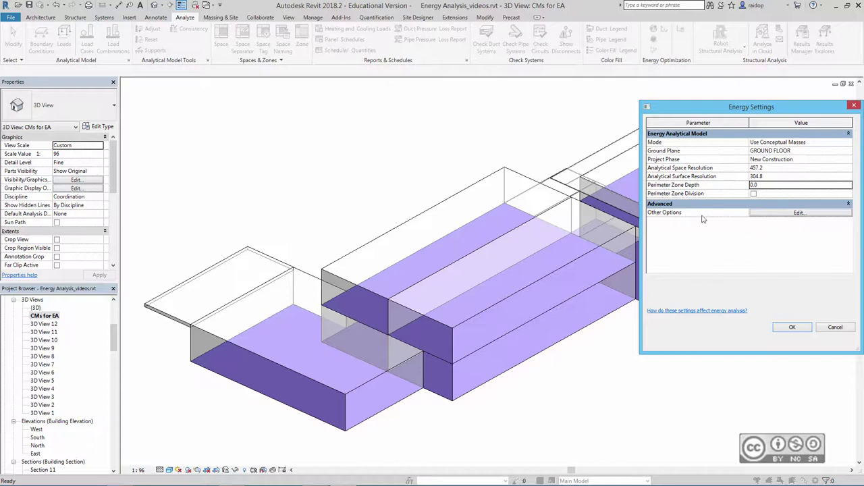
# Set the advanced energy settings' Building Type to Hospital or Healthcare
pyautogui.click(790, 216)
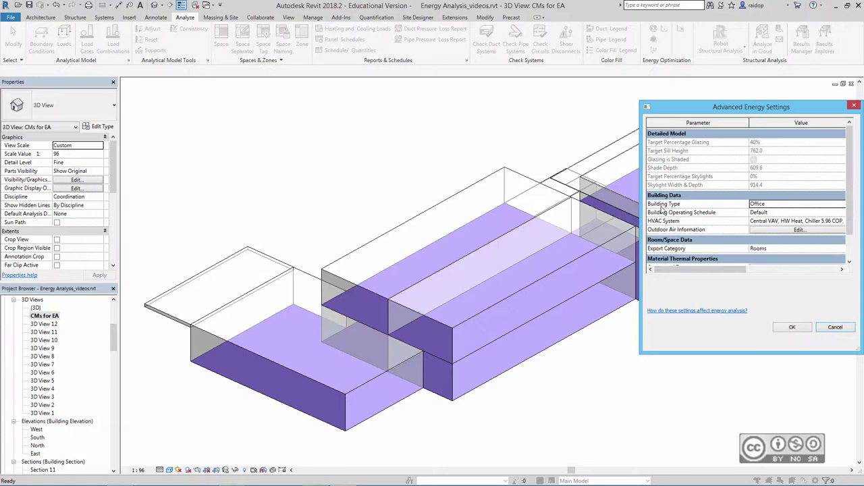
pyautogui.click(780, 207)
pyautogui.click(779, 207)
pyautogui.moveTo(840, 239); pyautogui.dragTo(840, 229)
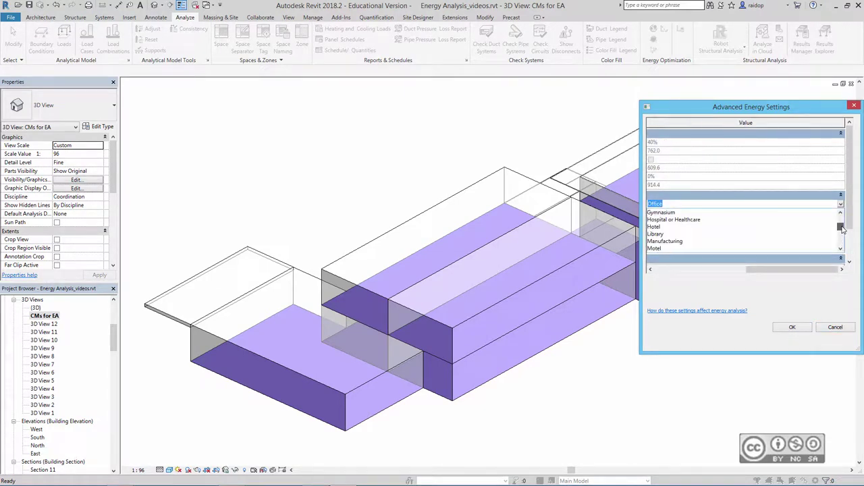
pyautogui.click(700, 215)
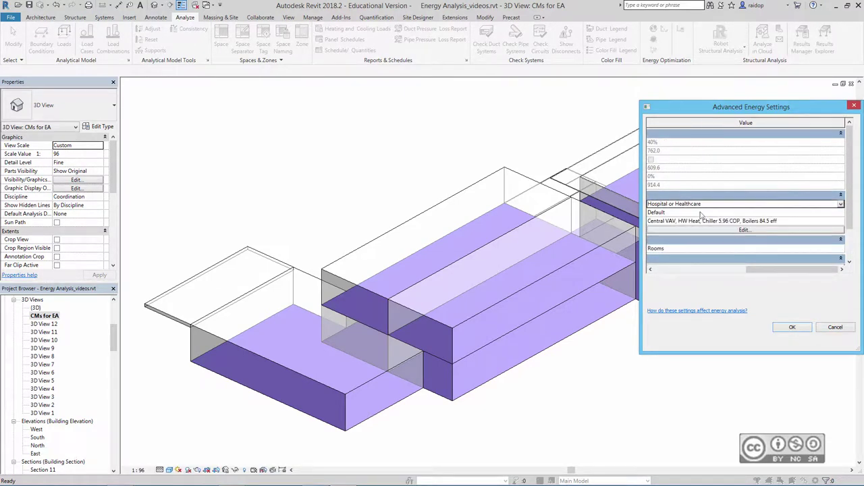
pyautogui.click(793, 330)
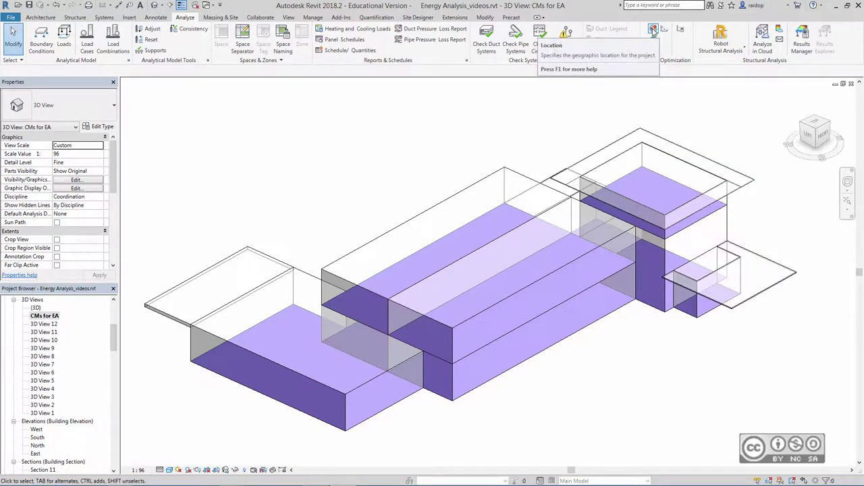
# Replace the project address with Louisville, KY and accept the suggested location
pyautogui.click(653, 31)
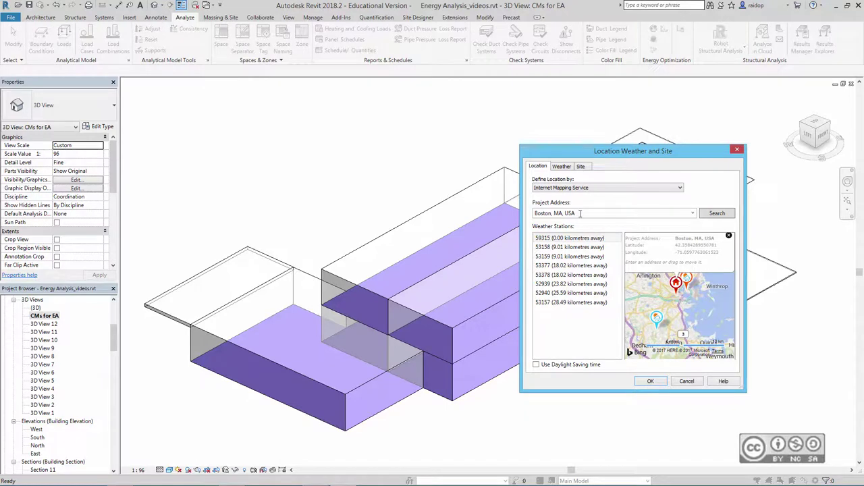
pyautogui.moveTo(590, 214); pyautogui.dragTo(535, 215)
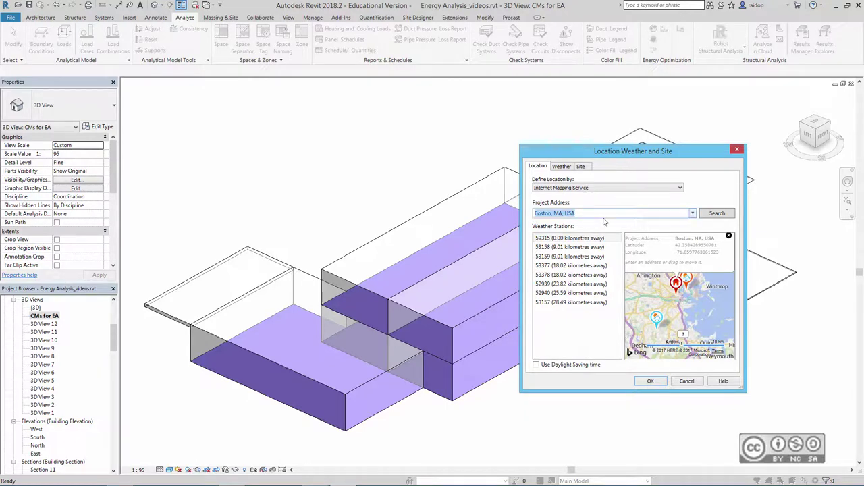
pyautogui.write('Lo')
pyautogui.write('uisville, KY')
pyautogui.click(706, 214)
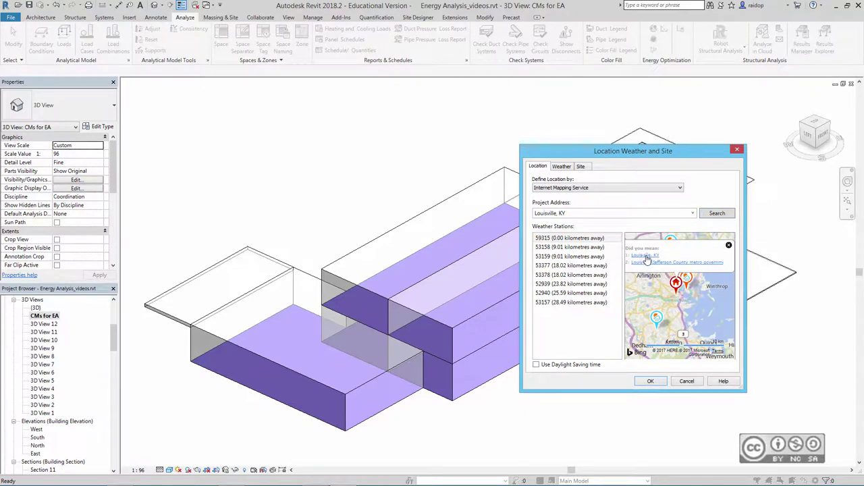
pyautogui.click(668, 262)
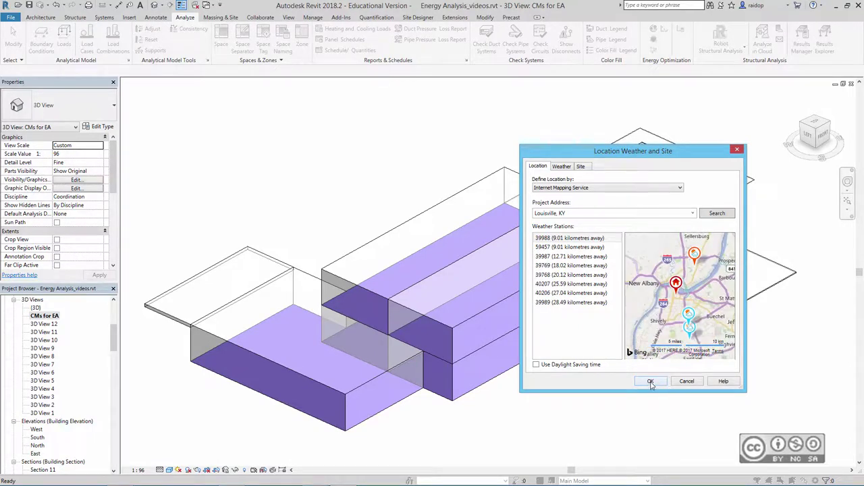
pyautogui.click(650, 382)
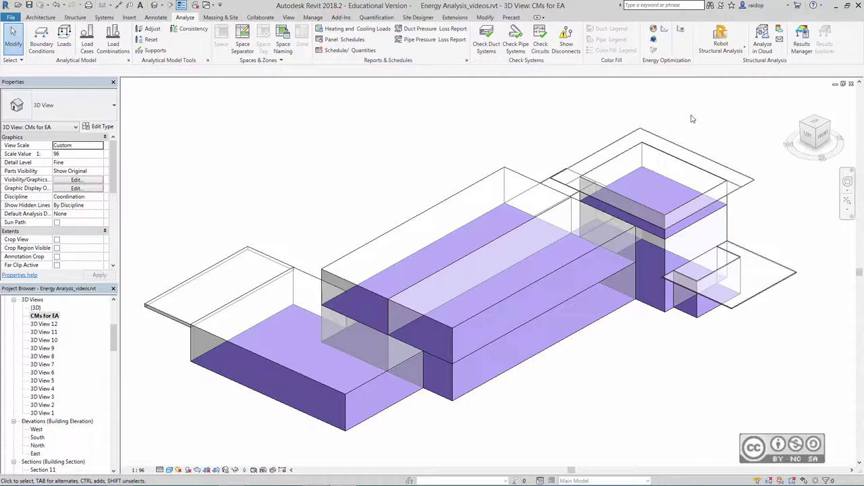
# Create the energy analytical model from the masses and generate it for Insight
pyautogui.click(654, 42)
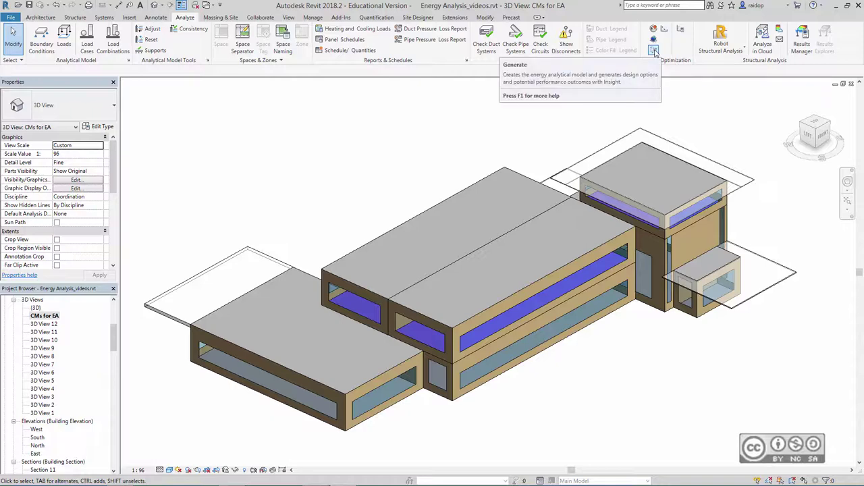
pyautogui.click(654, 53)
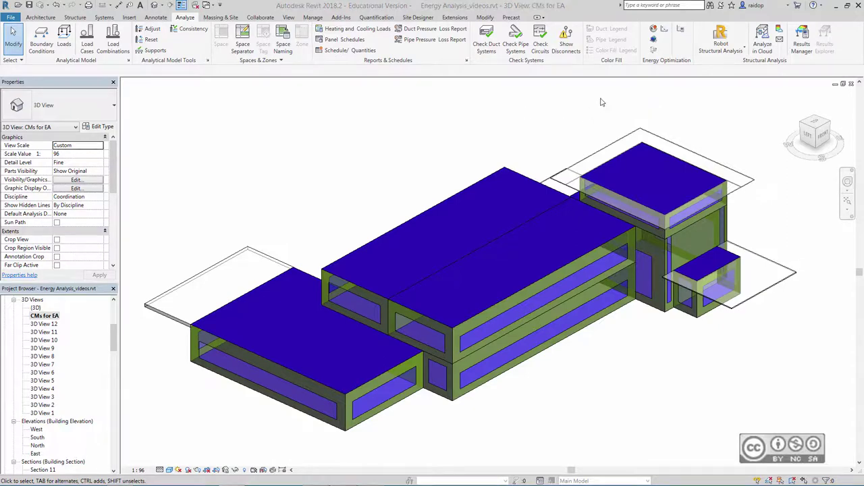
# Open the results in Insight and return to the project gallery showing Energy Analysis_videos
pyautogui.click(664, 31)
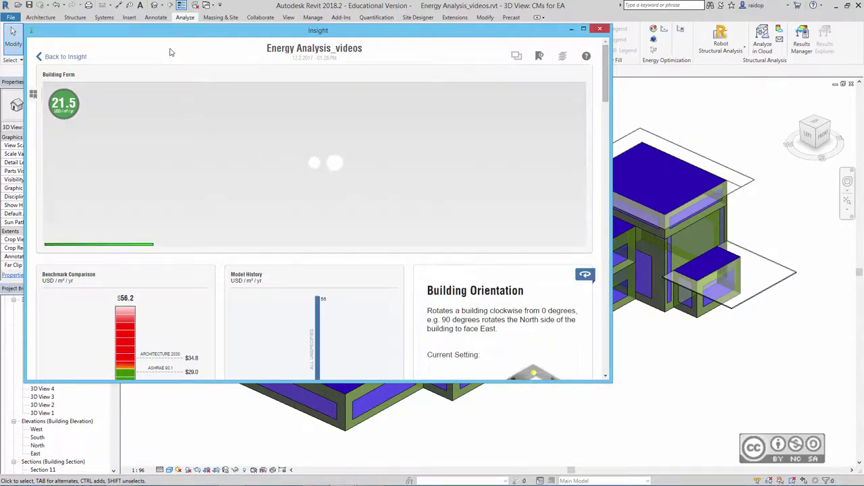
pyautogui.moveTo(201, 31); pyautogui.dragTo(266, 80)
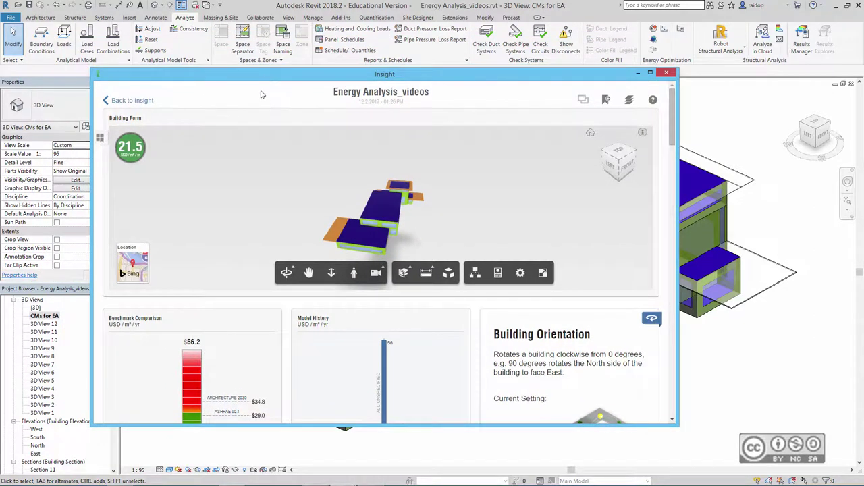
pyautogui.click(127, 101)
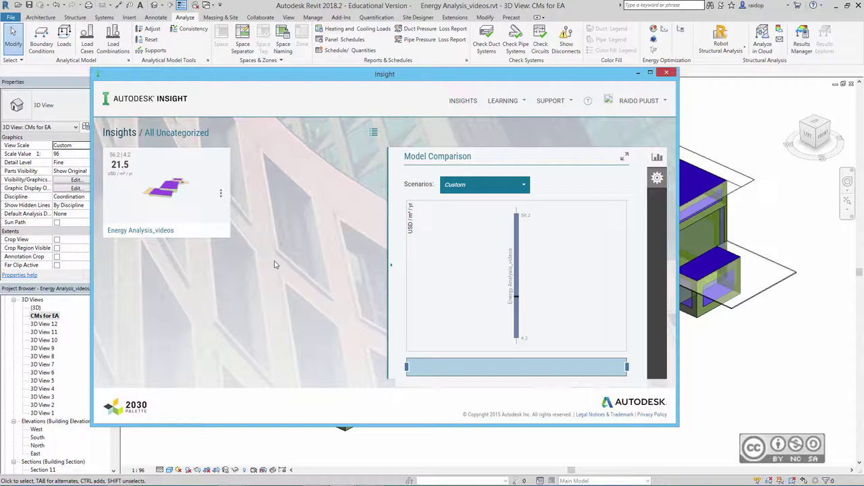
pyautogui.moveTo(166, 191)
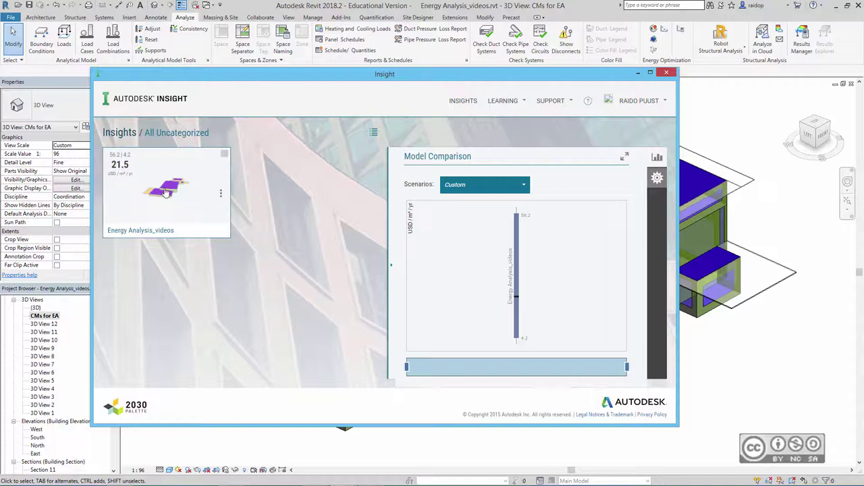
pyautogui.click(165, 192)
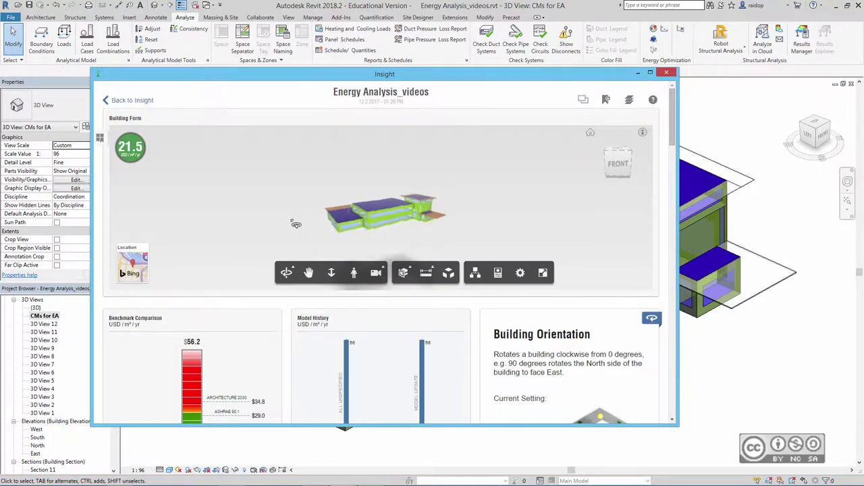
pyautogui.moveTo(296, 224)
pyautogui.mouseDown()
pyautogui.moveTo(553, 206)
pyautogui.moveTo(469, 207)
pyautogui.mouseUp()
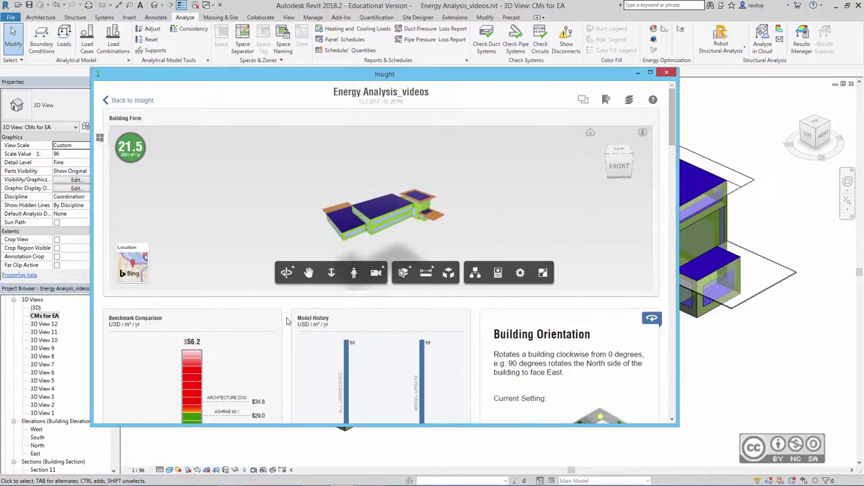
pyautogui.scroll(-3, 286, 321)
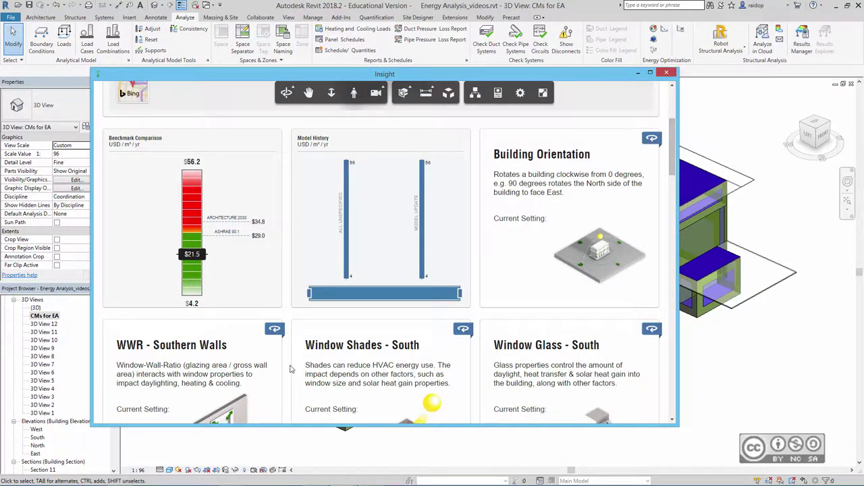
pyautogui.scroll(-3, 292, 364)
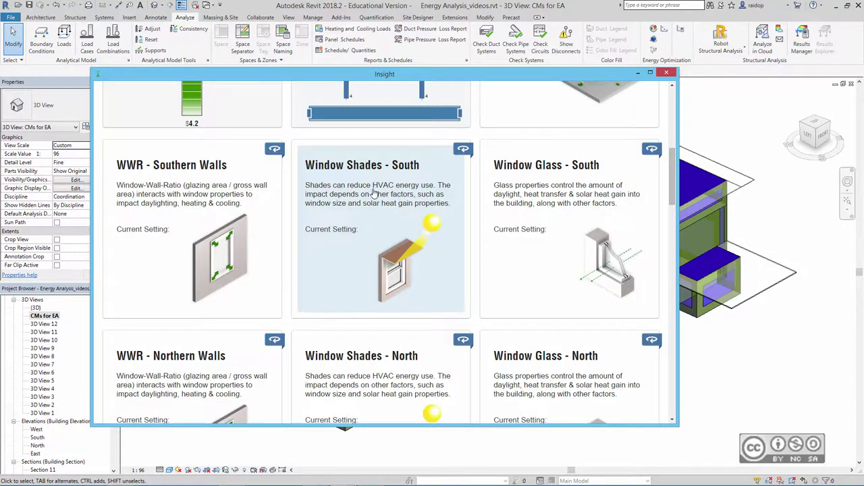
pyautogui.click(372, 190)
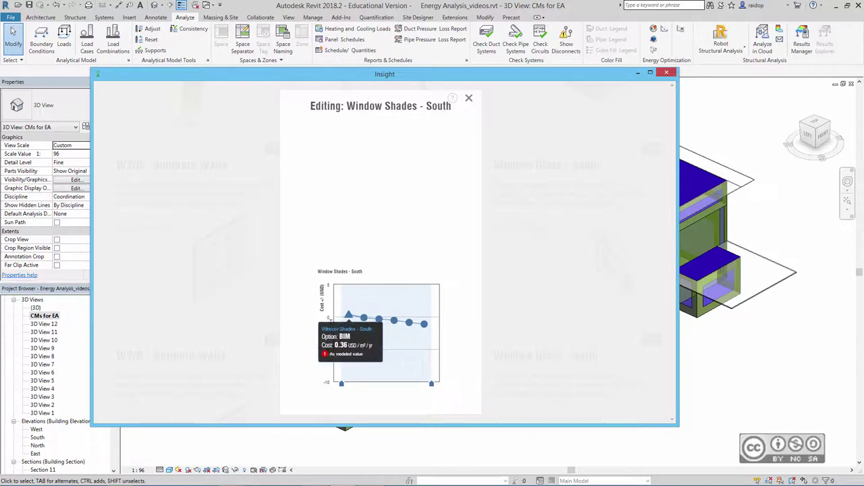
pyautogui.moveTo(424, 323)
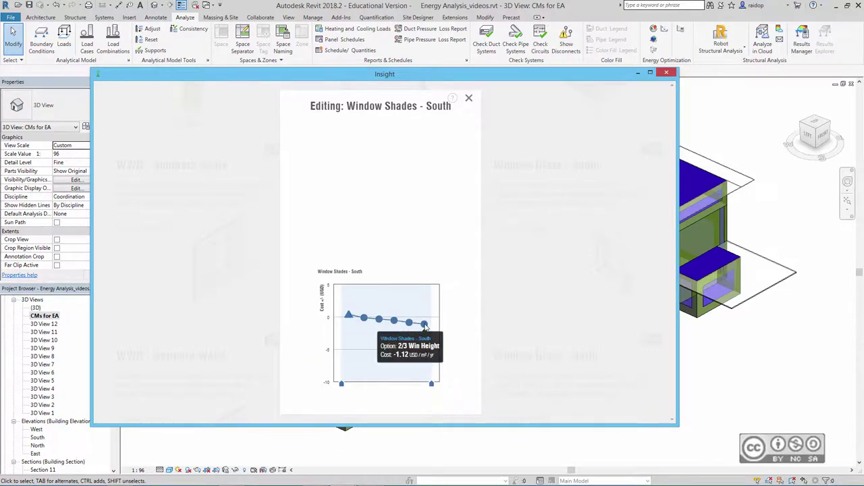
pyautogui.click(425, 327)
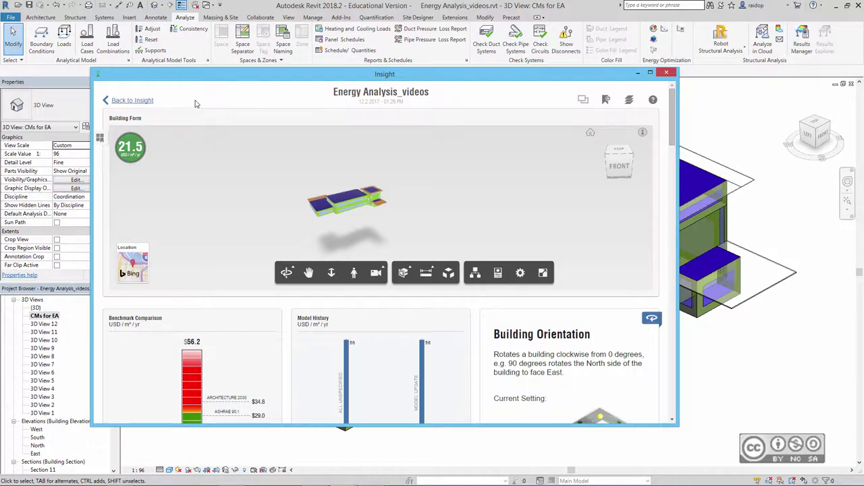
pyautogui.moveTo(167, 193)
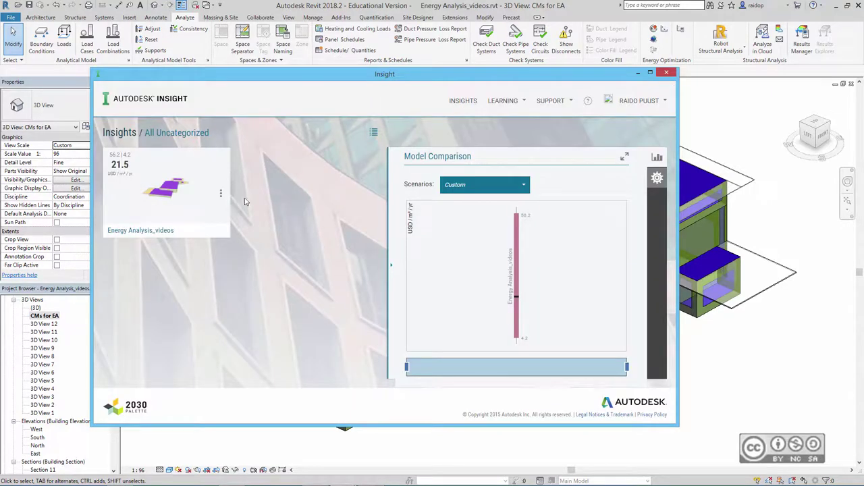
pyautogui.click(221, 195)
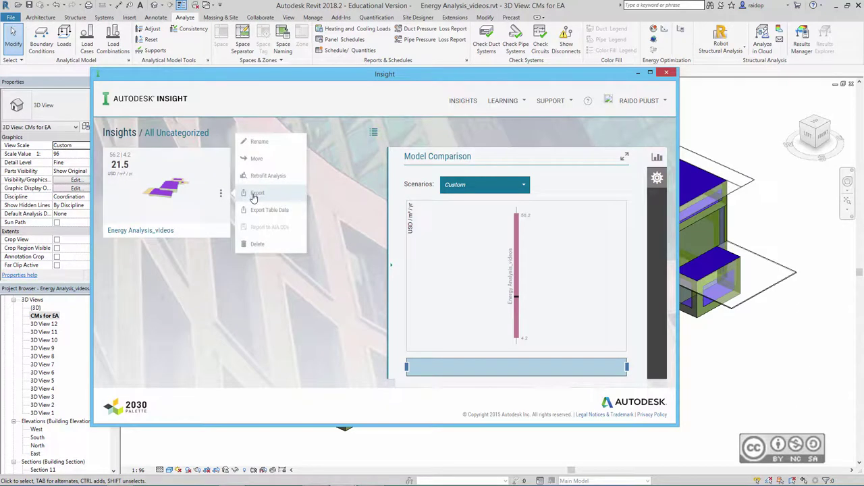
pyautogui.click(261, 198)
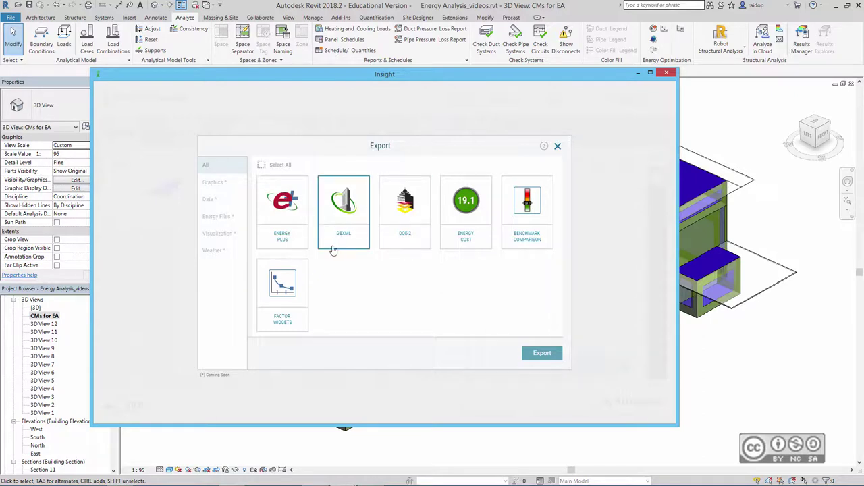
pyautogui.click(557, 147)
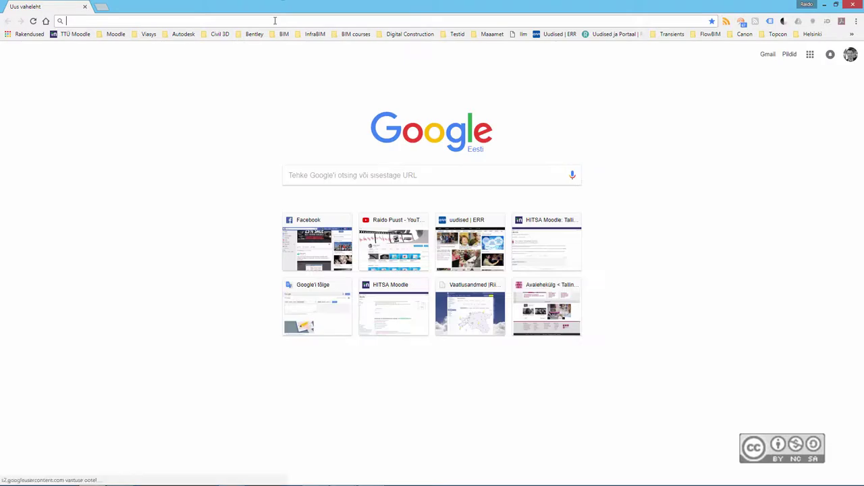
# Open gbs.autodesk.com and sign in to Green Building Studio with the saved account
pyautogui.write('gbs.autodesk.com')
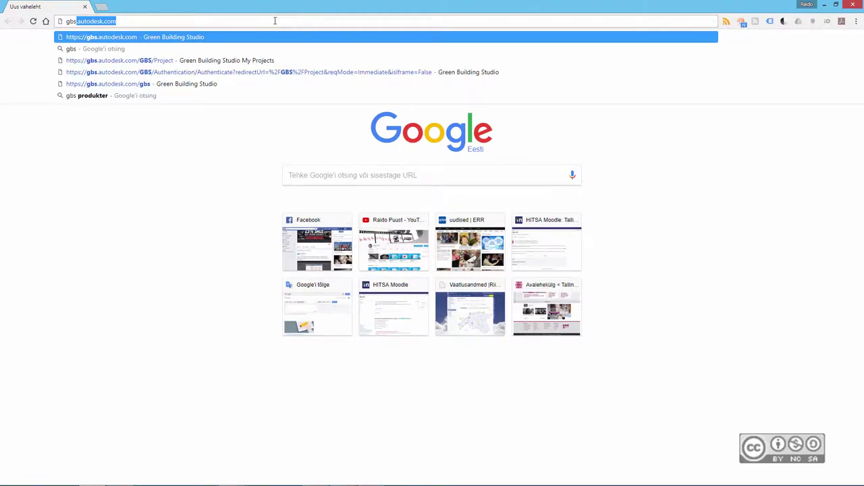
pyautogui.press('Return')
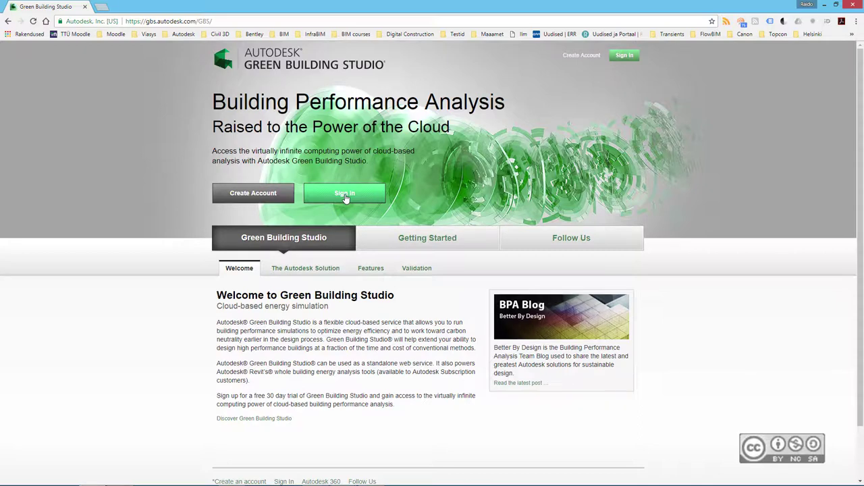
pyautogui.click(344, 195)
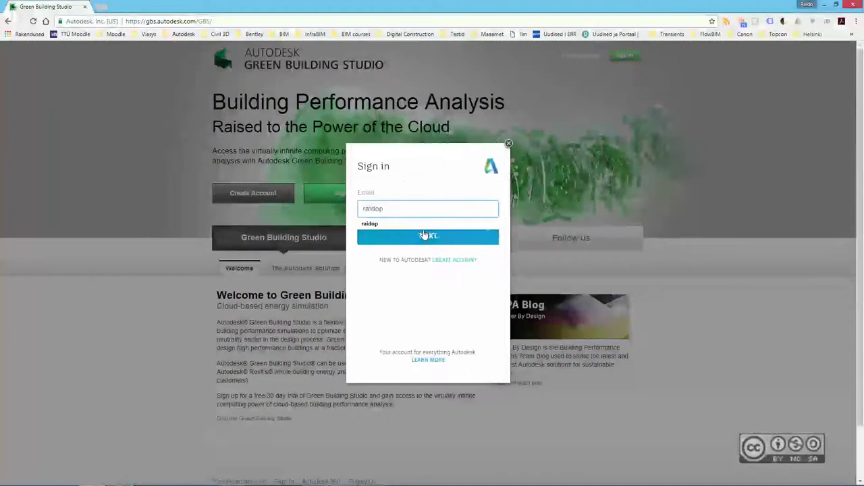
pyautogui.press('Return')
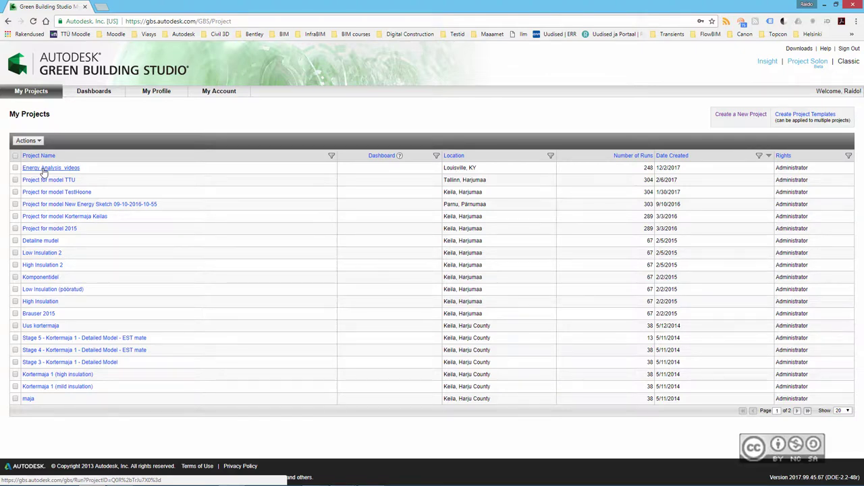
# Open the Energy Analysis_videos project, look through its Run Charts, then return to the Run List
pyautogui.click(43, 170)
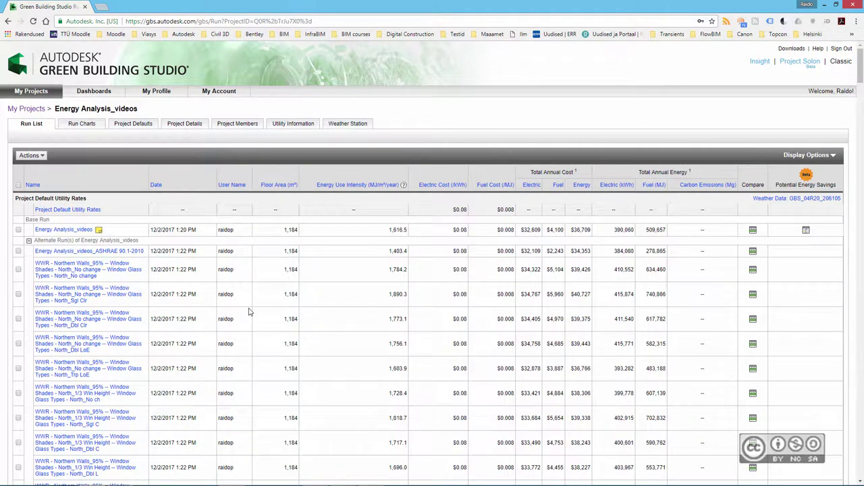
pyautogui.click(82, 125)
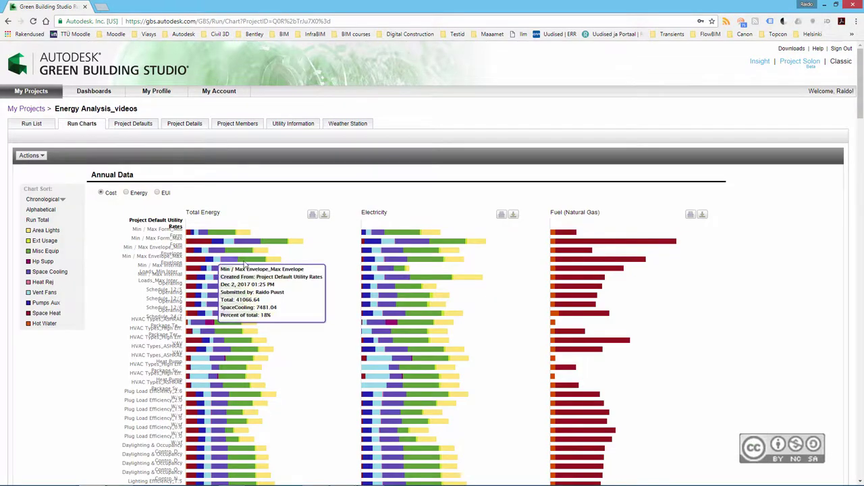
pyautogui.scroll(-5, 311, 336)
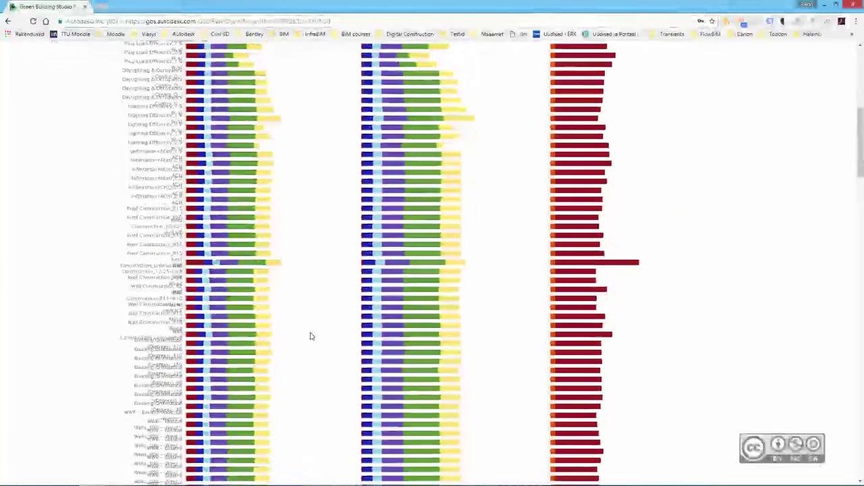
pyautogui.scroll(-2, 311, 335)
pyautogui.scroll(3, 312, 337)
pyautogui.scroll(2, 313, 337)
pyautogui.scroll(3, 313, 337)
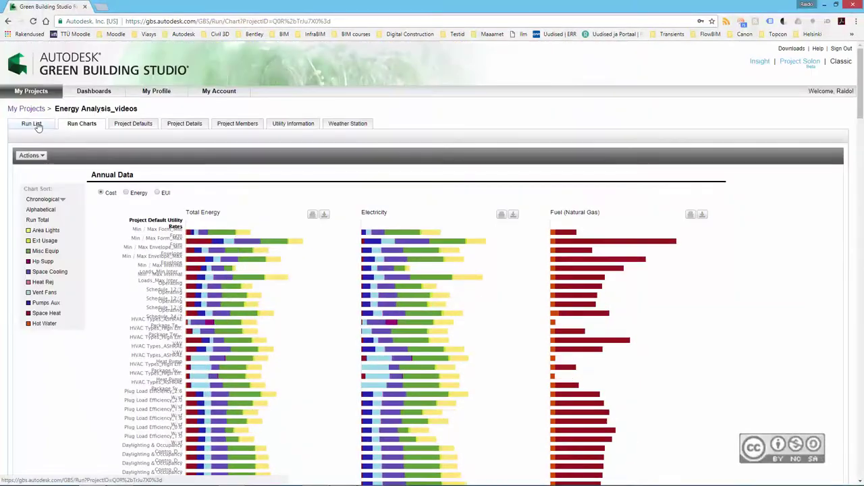
pyautogui.click(37, 126)
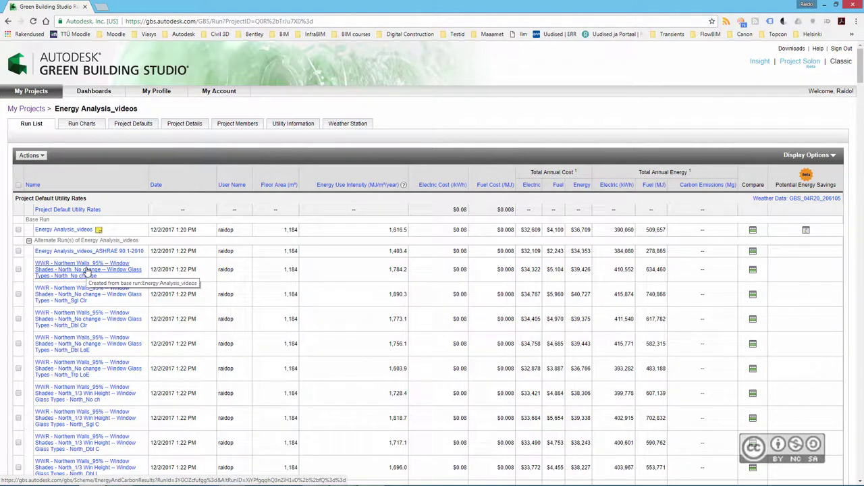
# Check the project's Weather Station data and download options, then close the browser to return to Revit
pyautogui.click(365, 126)
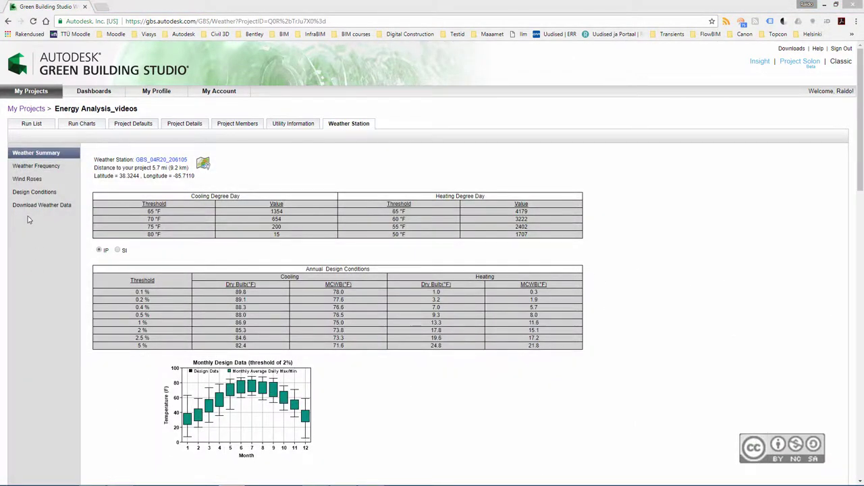
pyautogui.click(29, 206)
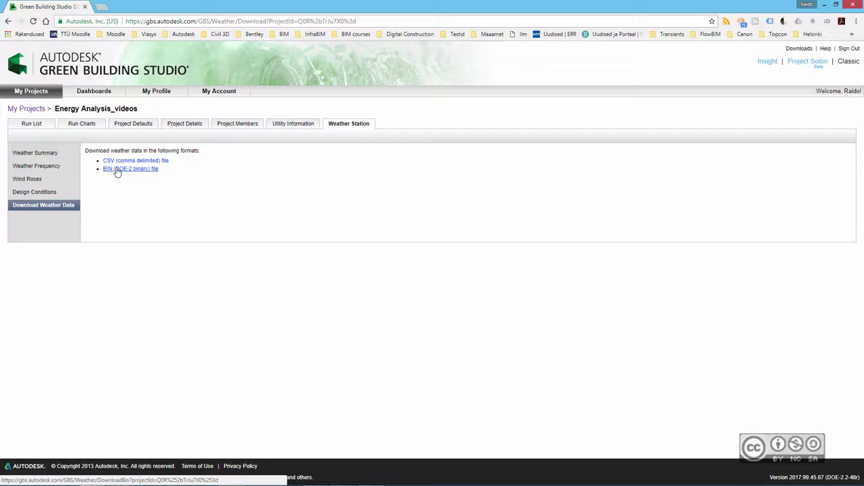
pyautogui.click(852, 7)
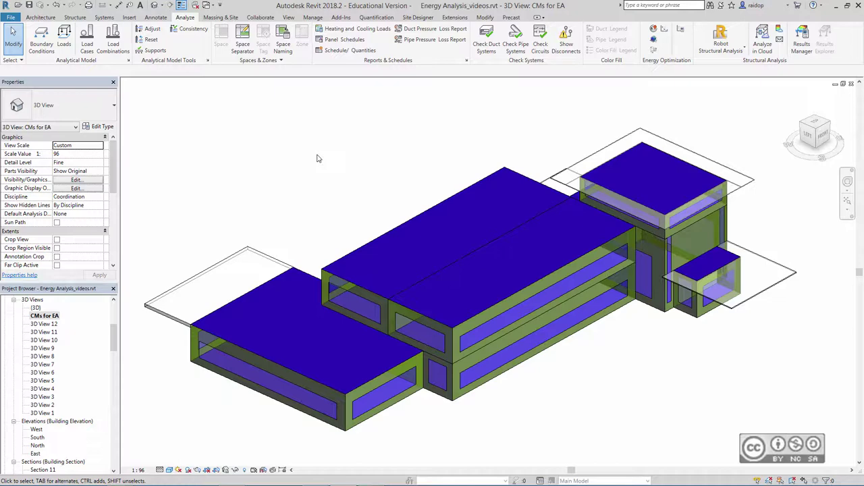
# Switch to the default {3D} view of the health centre from the Project Browser
pyautogui.click(53, 317)
pyautogui.scroll(3, 53, 320)
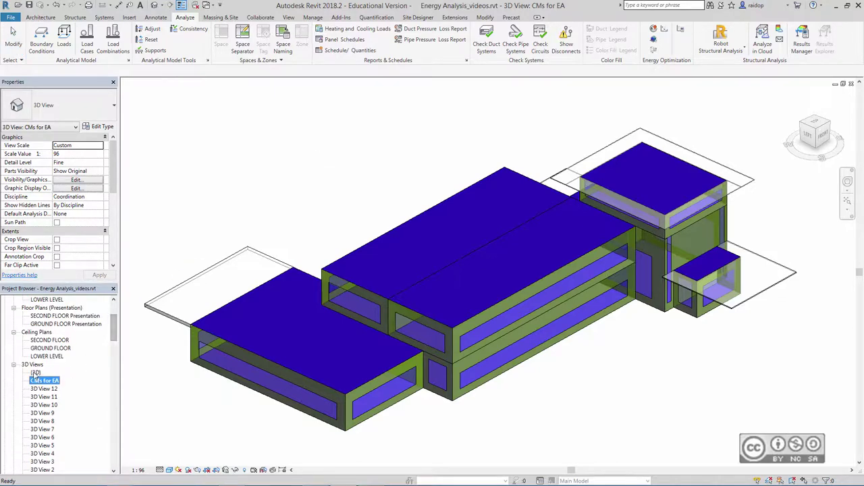
pyautogui.doubleClick(36, 373)
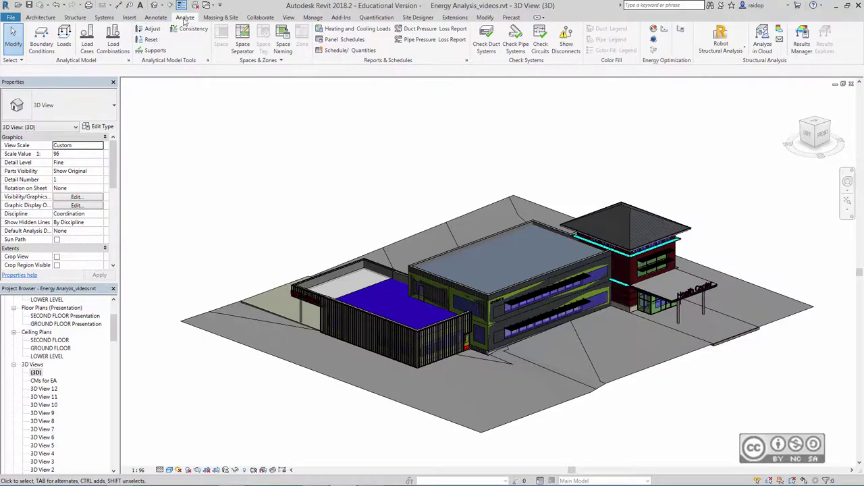
# Set Energy Settings mode to Use Building Elements with space and surface resolutions of 200
pyautogui.click(681, 31)
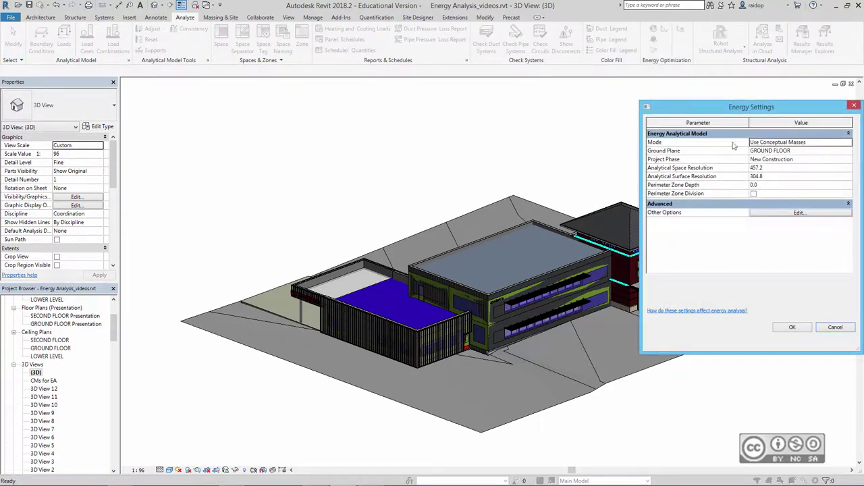
pyautogui.click(797, 146)
pyautogui.click(847, 147)
pyautogui.click(774, 152)
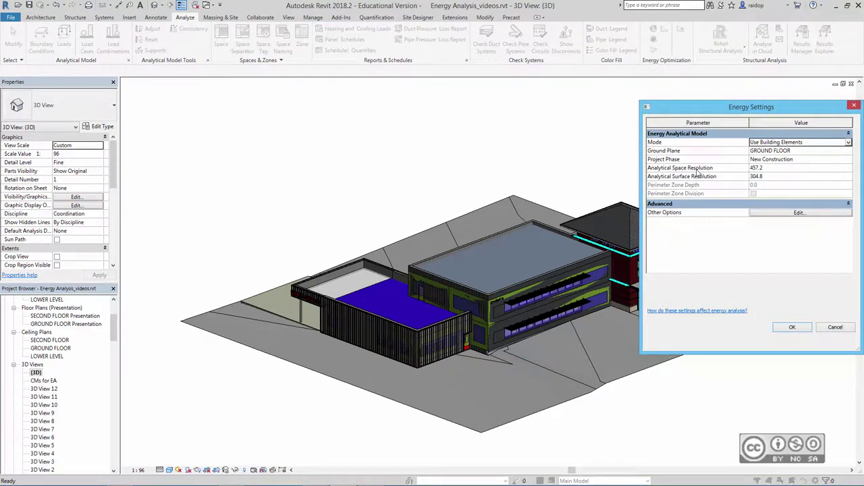
pyautogui.click(770, 169)
pyautogui.write('200')
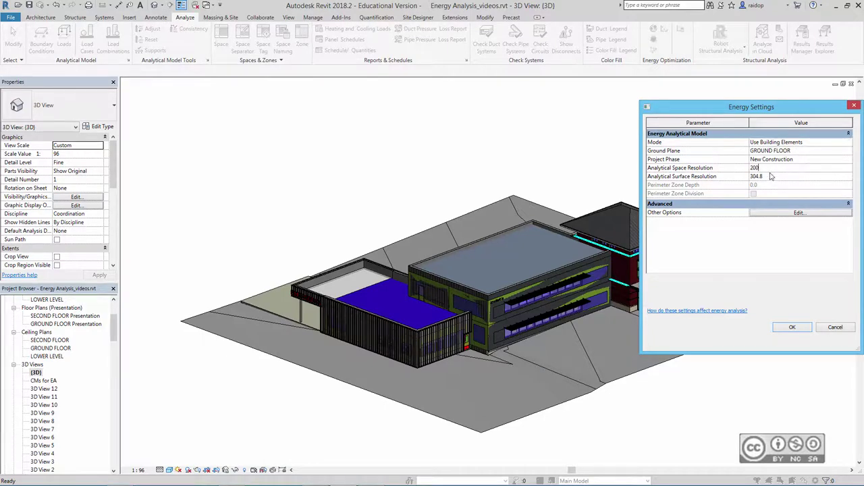
pyautogui.click(773, 177)
pyautogui.write('200')
pyautogui.hotkey('shift', 'Tab')
# Apply the energy settings, generate the energy analytical model, and dismiss the completion message
pyautogui.click(792, 327)
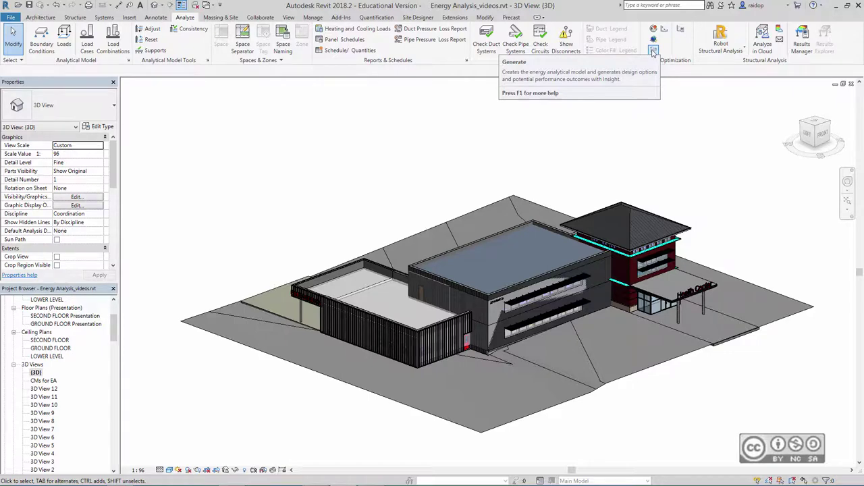
pyautogui.click(653, 52)
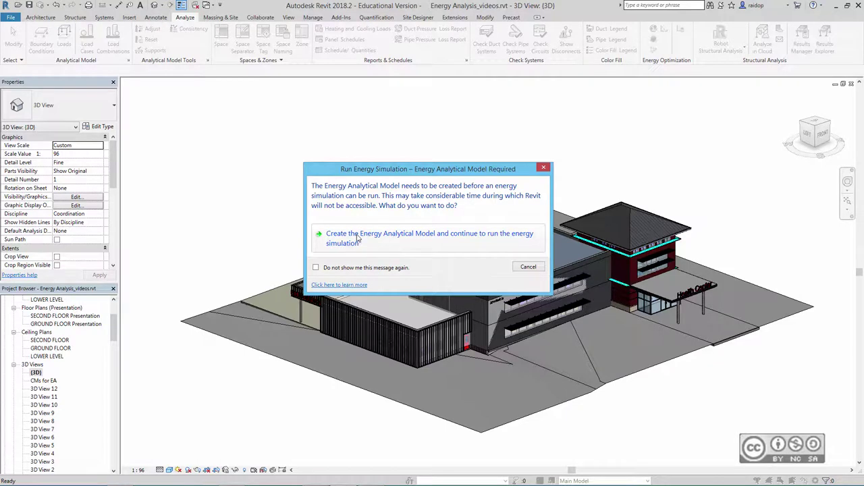
pyautogui.click(416, 236)
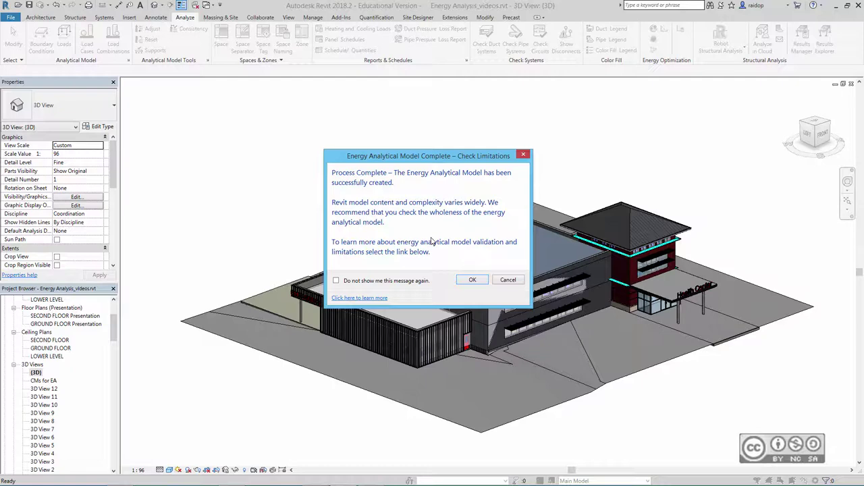
pyautogui.click(470, 280)
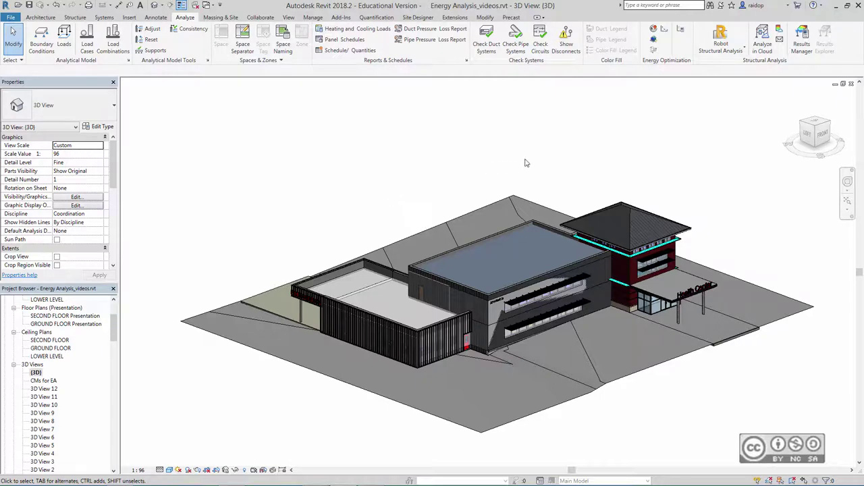
# Open the health centre's energy results in Insight with Optimize
pyautogui.click(664, 30)
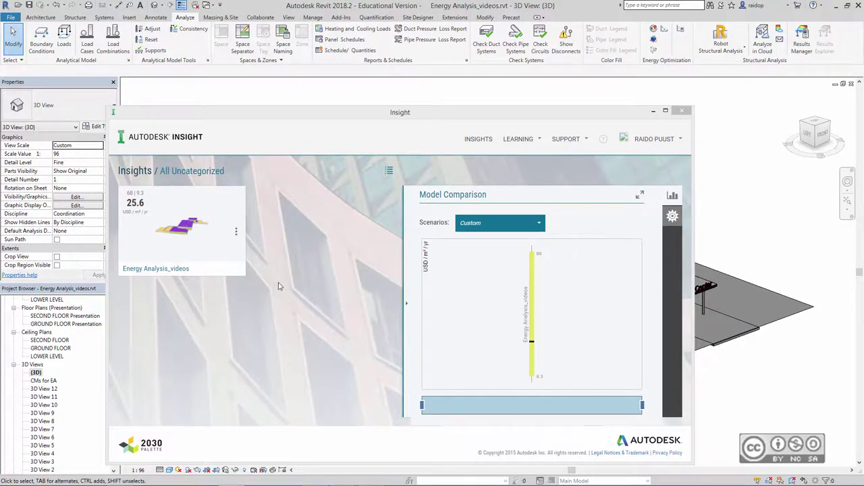
pyautogui.click(236, 231)
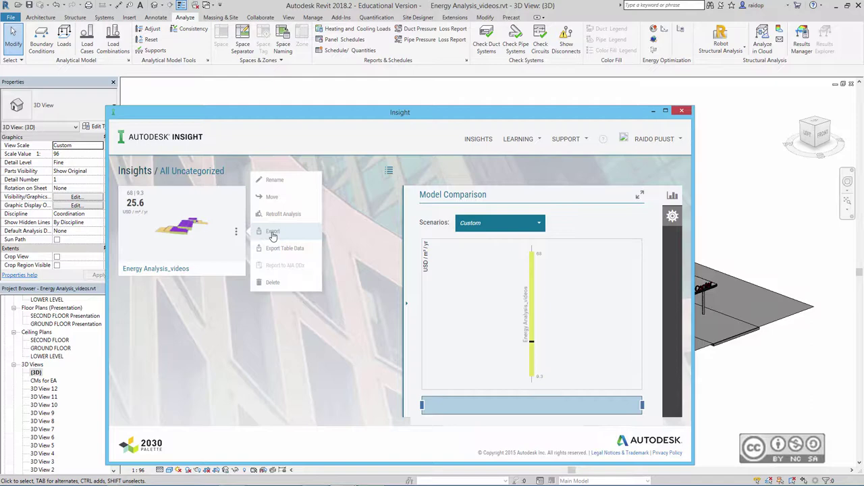
pyautogui.click(209, 315)
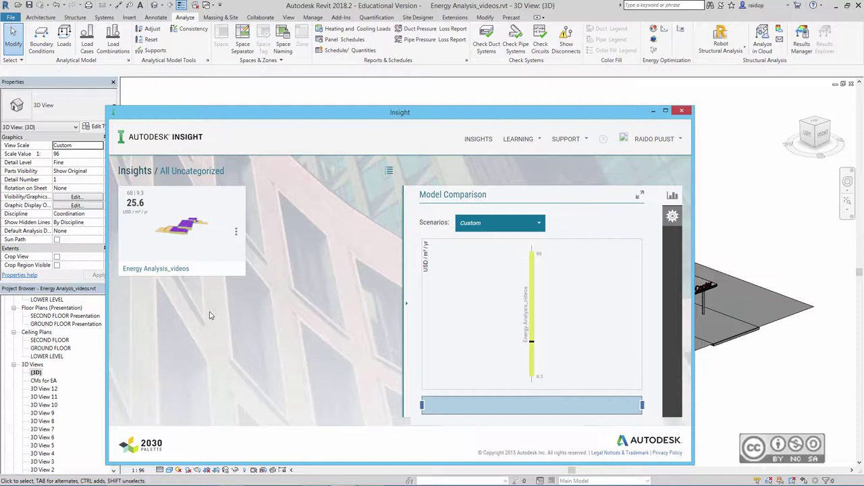
# Close Insight and view Advanced Energy Settings, where building type is Hospital or Healthcare
pyautogui.click(681, 110)
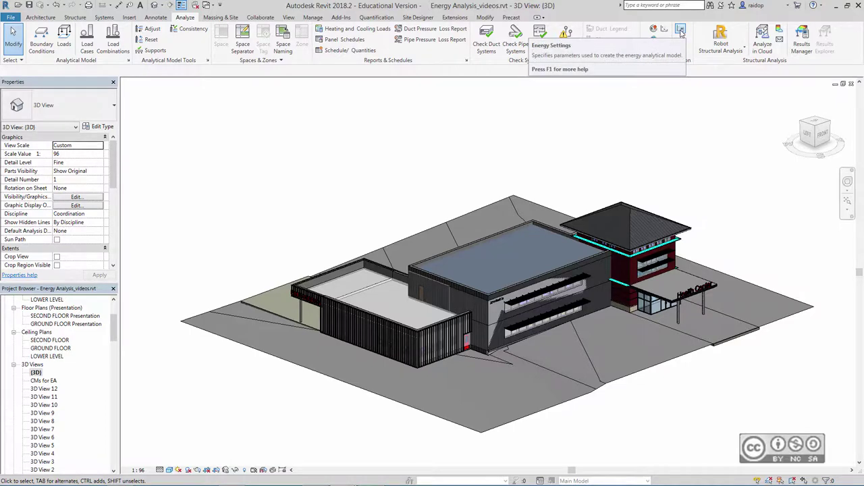
pyautogui.click(681, 32)
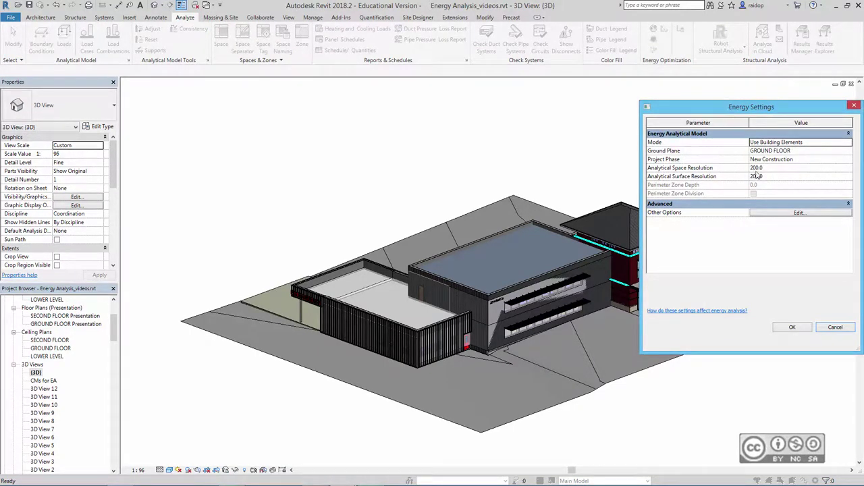
pyautogui.click(798, 213)
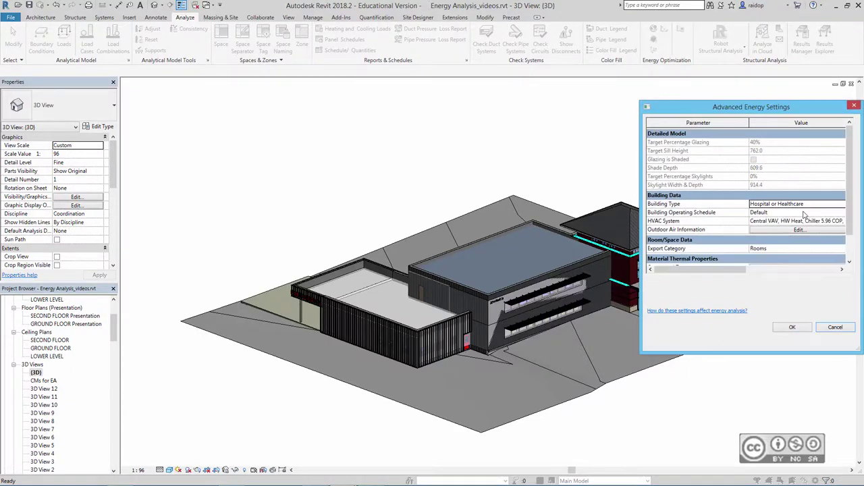